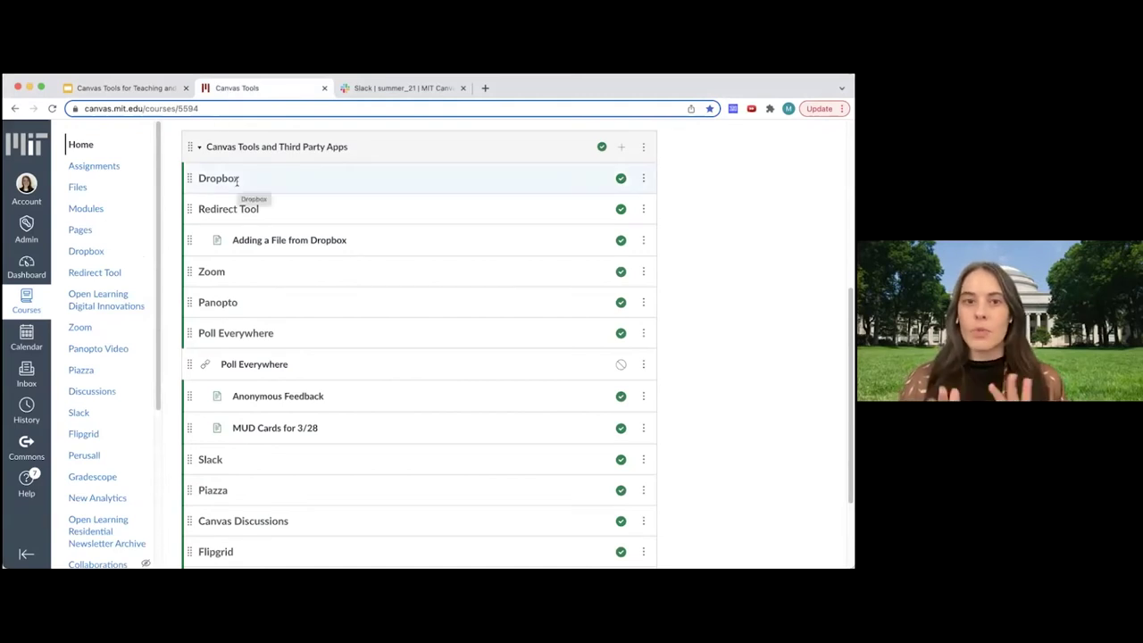
Open the course settings and review the visible and hidden items in the course navigation configuration
scroll(237, 188, "up", 5)
scroll(290, 250, "down", 1)
scroll(290, 252, "down", 1)
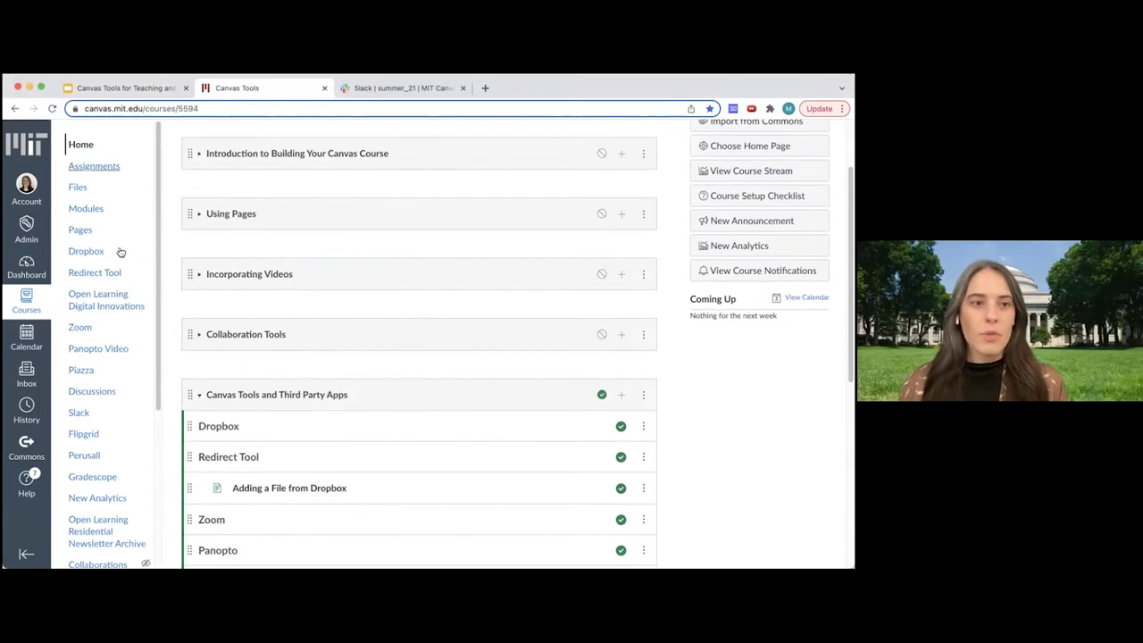
scroll(120, 309, "down", 5)
scroll(121, 311, "down", 1)
left_click(86, 518)
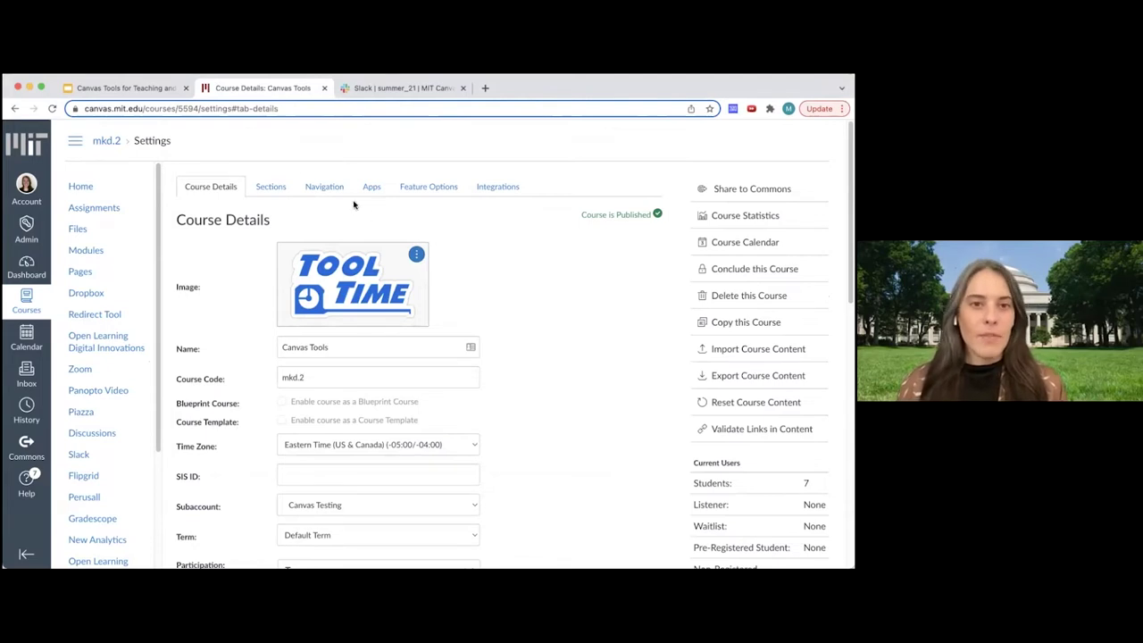
left_click(324, 186)
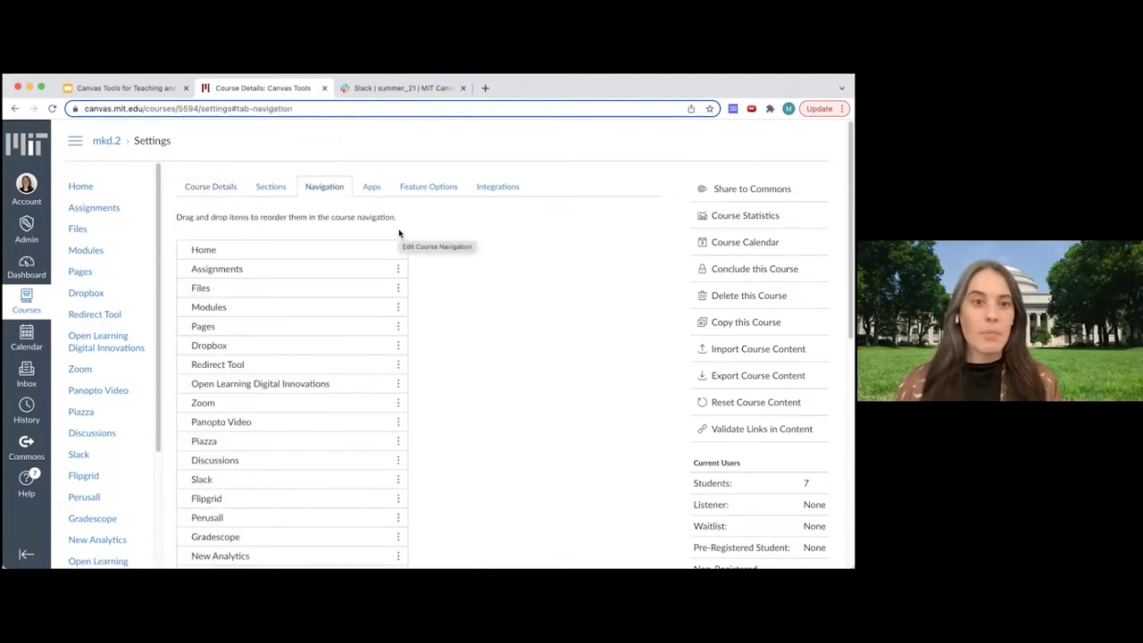
scroll(441, 348, "down", 10)
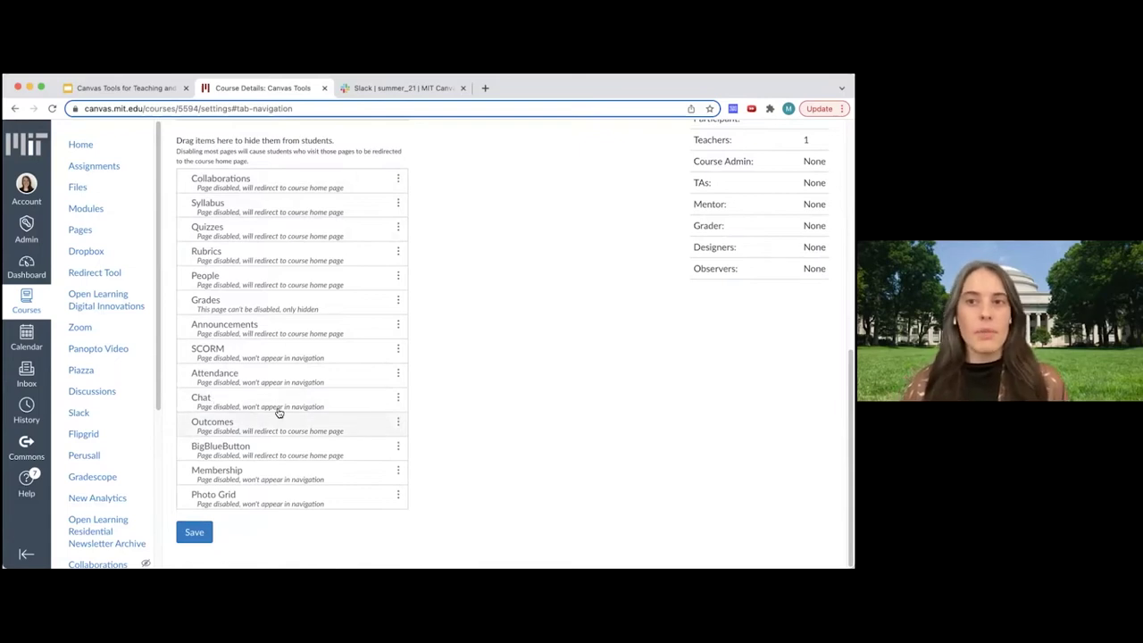
scroll(344, 413, "up", 5)
scroll(344, 474, "down", 1)
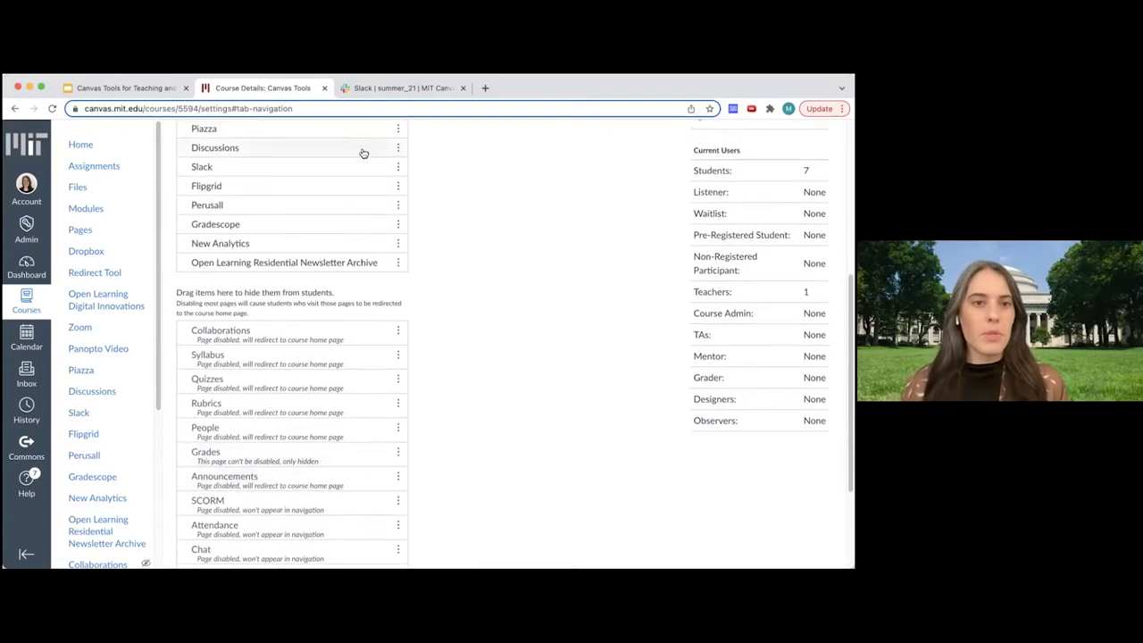
scroll(368, 223, "up", 5)
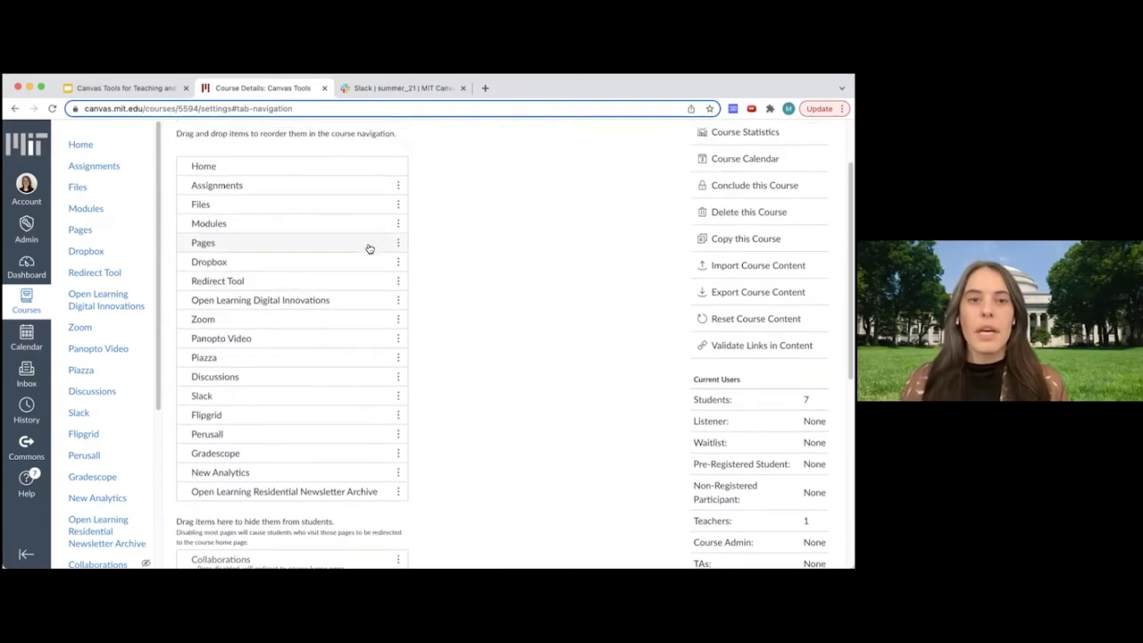
scroll(325, 315, "up", 2)
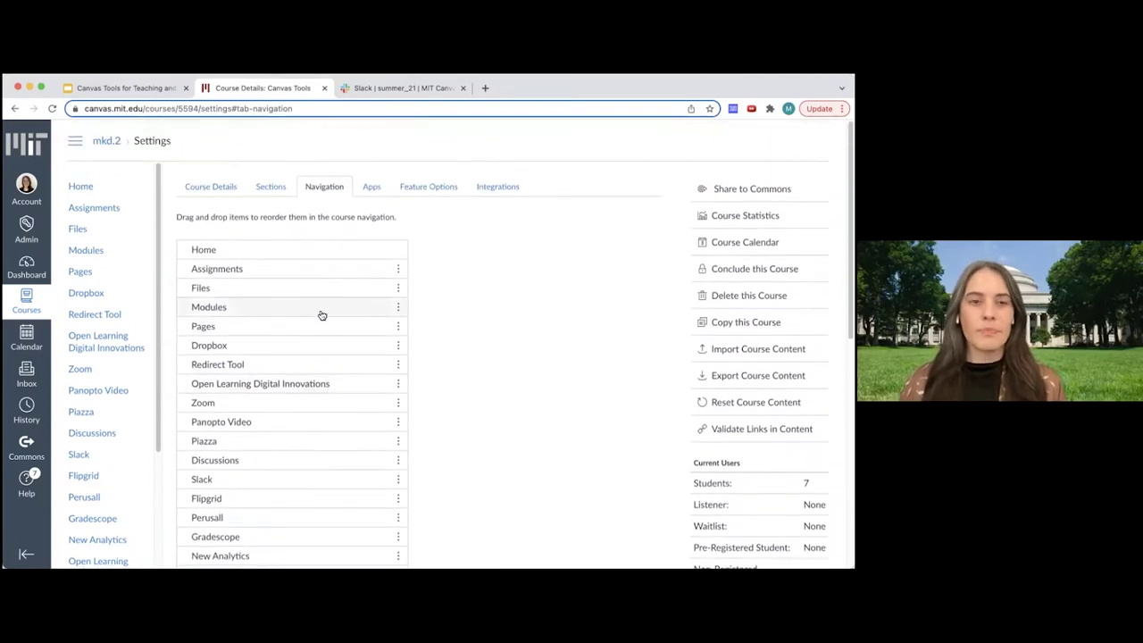
View the Dropbox app's details among the course's external apps and return to the course settings
left_click(370, 189)
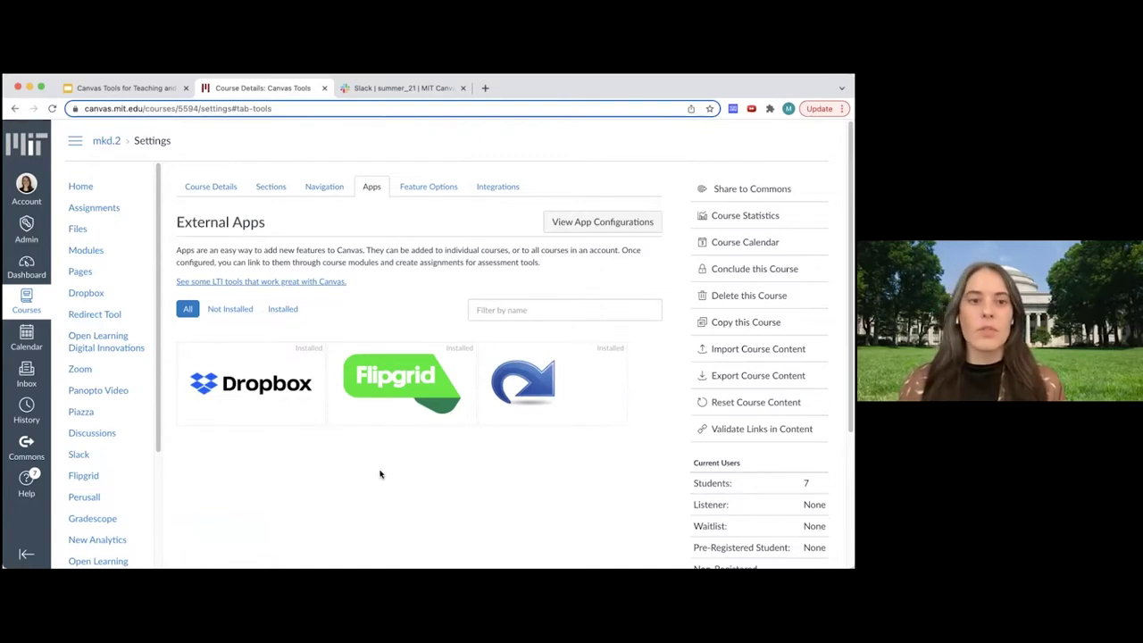
left_click(266, 391)
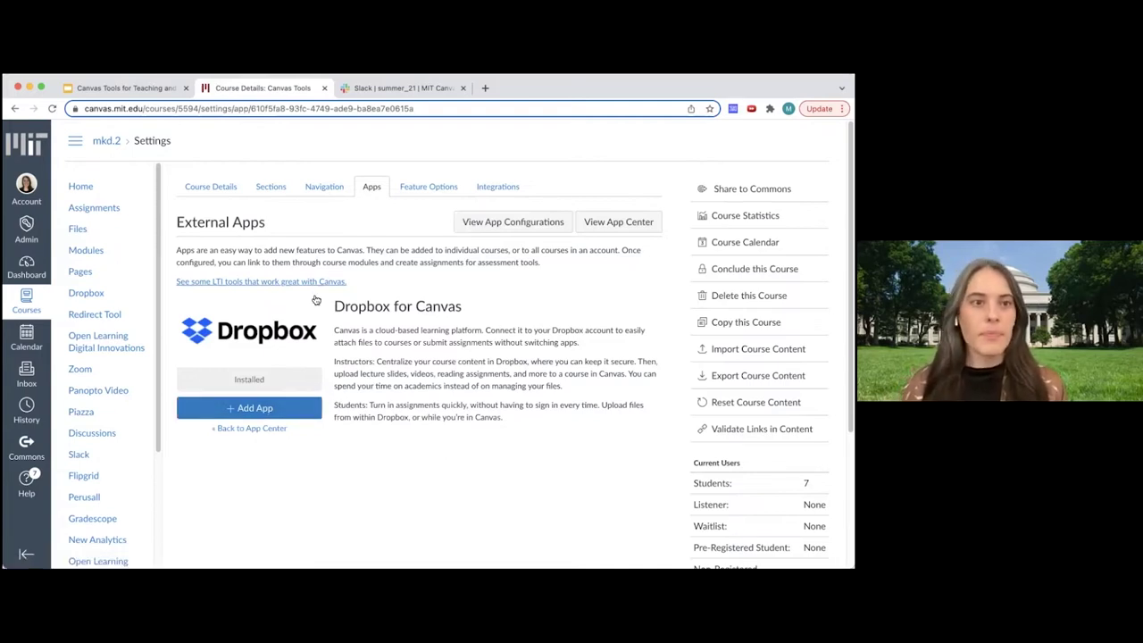
left_click(80, 187)
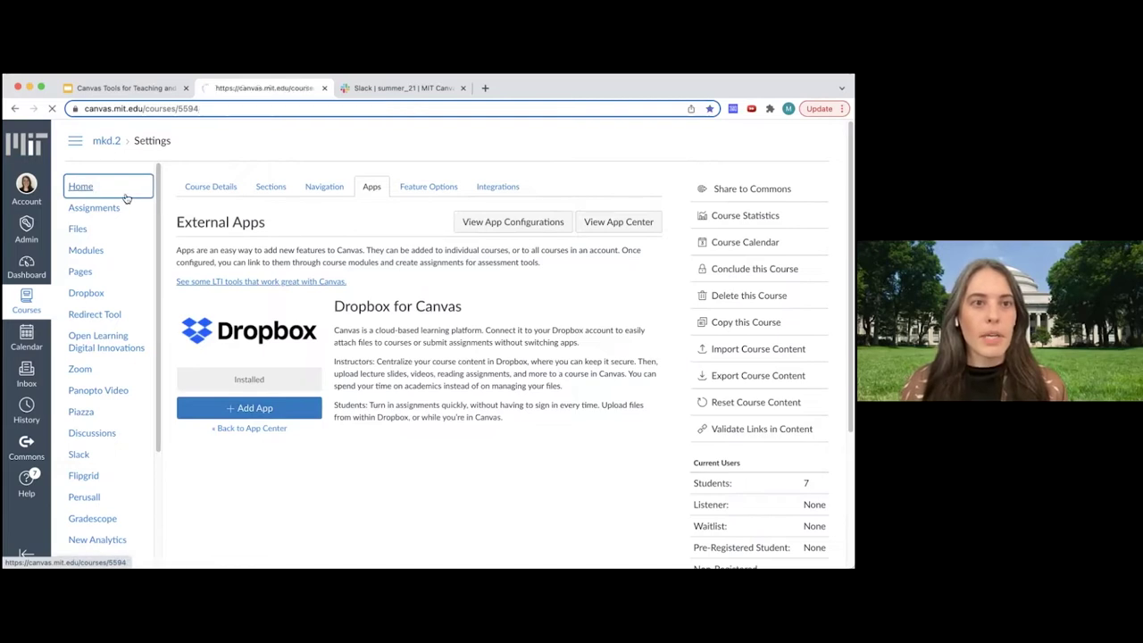
left_click(14, 108)
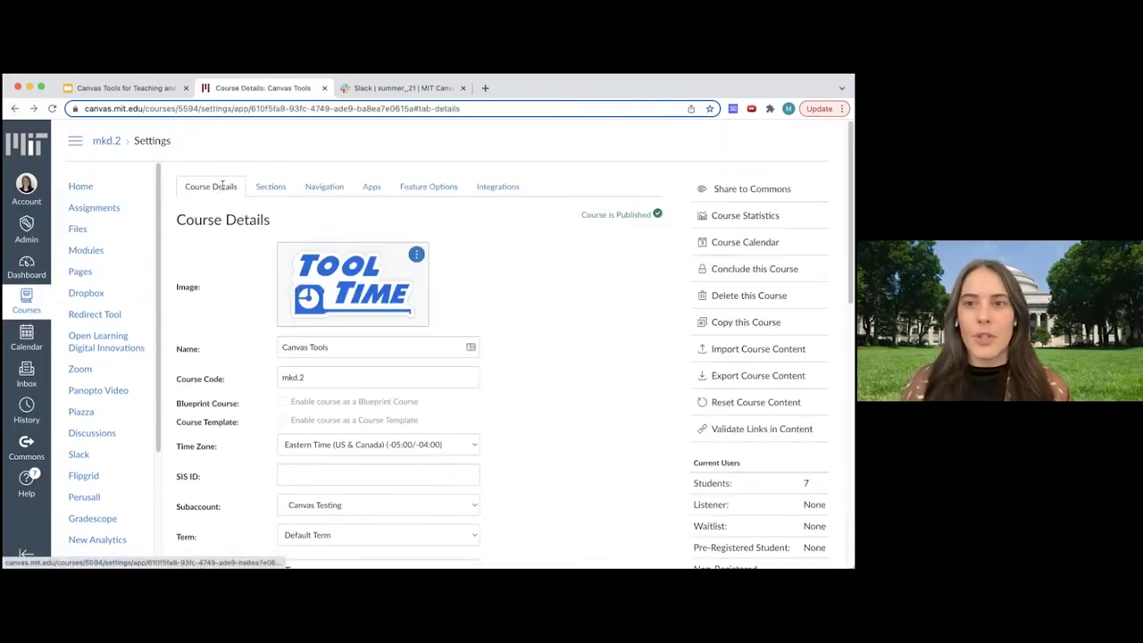
Switch to the Google Slides presentation and advance to the Redirect Tool slide
left_click(153, 87)
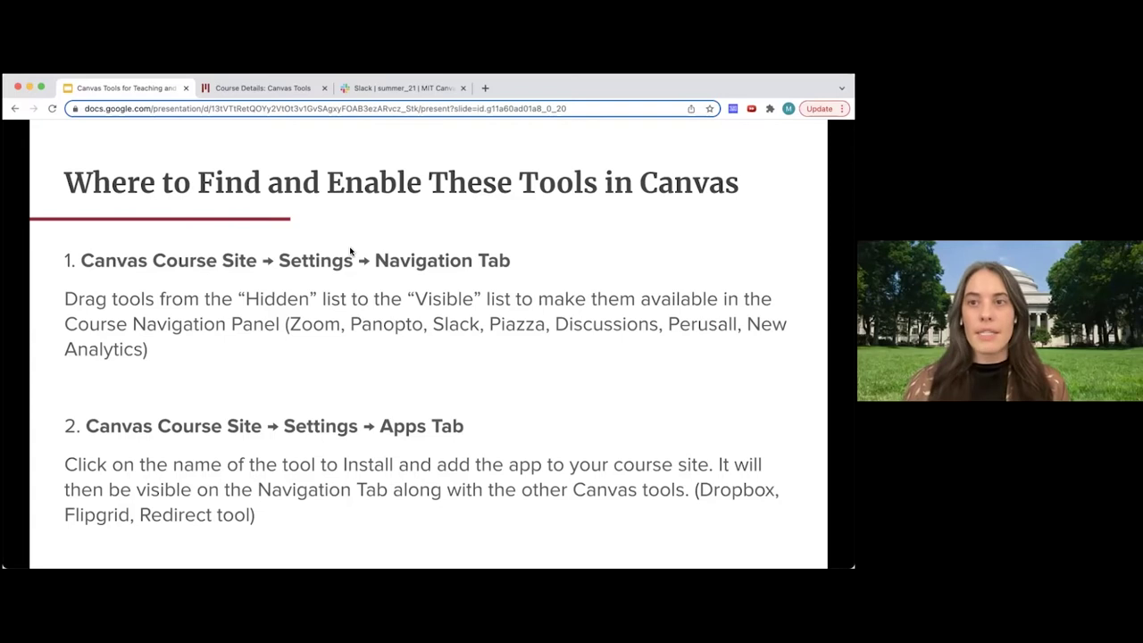
key("Right")
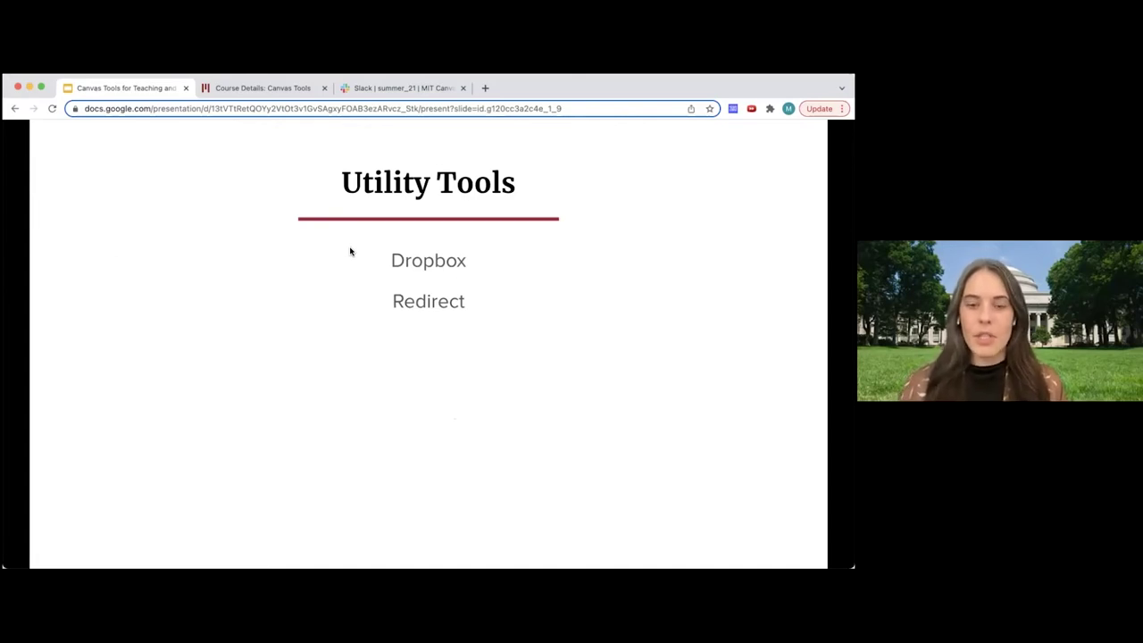
key("Right")
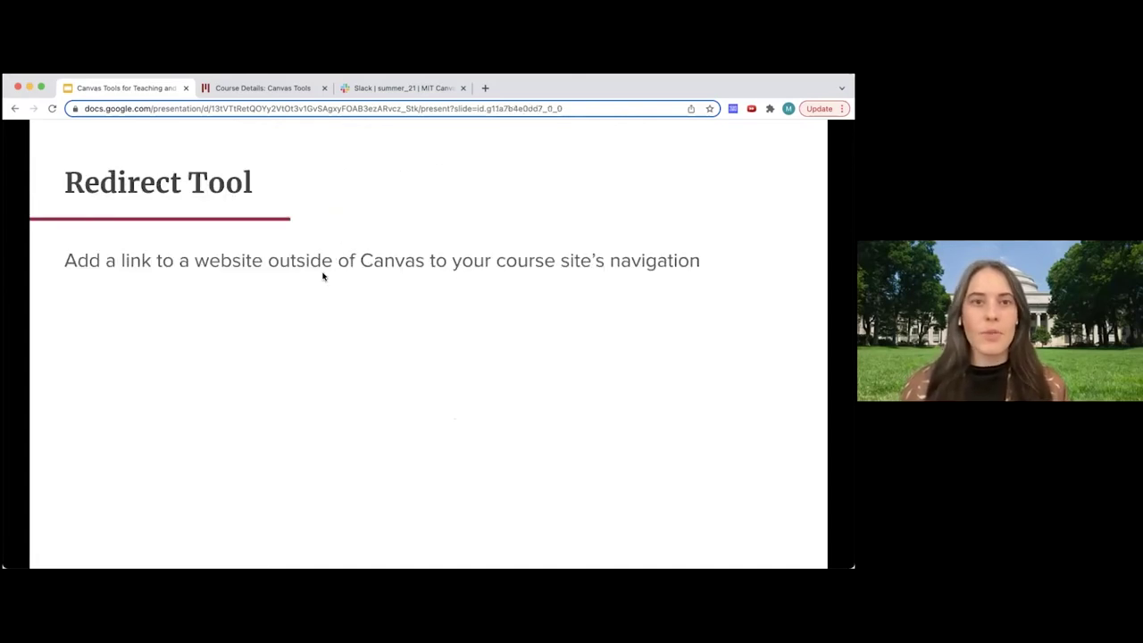
Switch back to the Canvas course settings and open the Add App form for the Redirect Tool external app
left_click(259, 88)
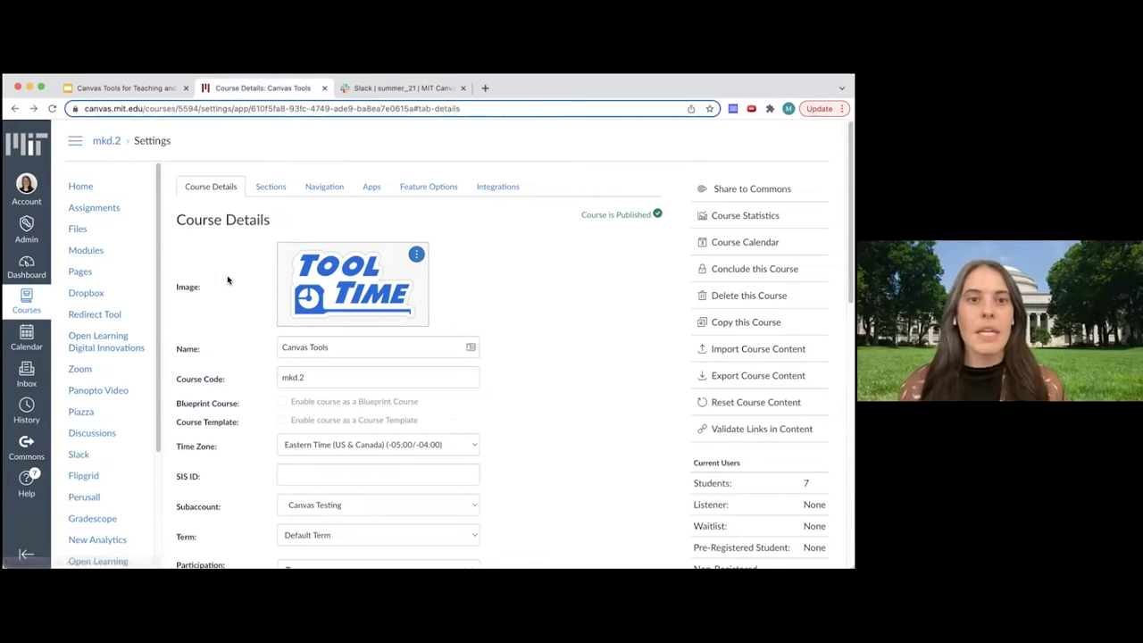
left_click(368, 190)
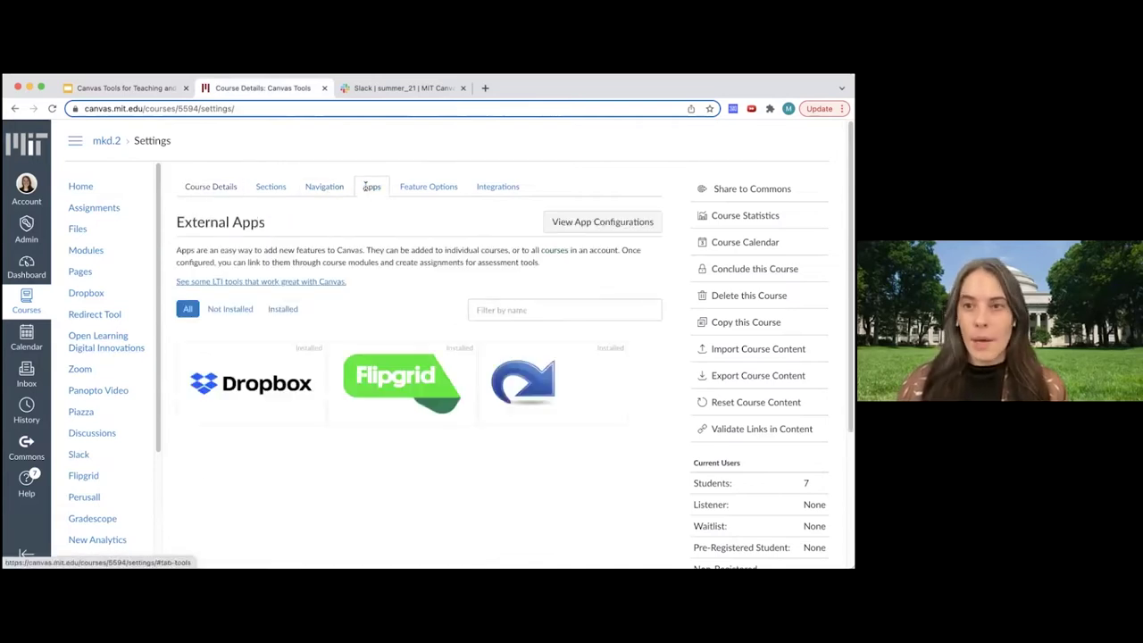
mouse_move(547, 382)
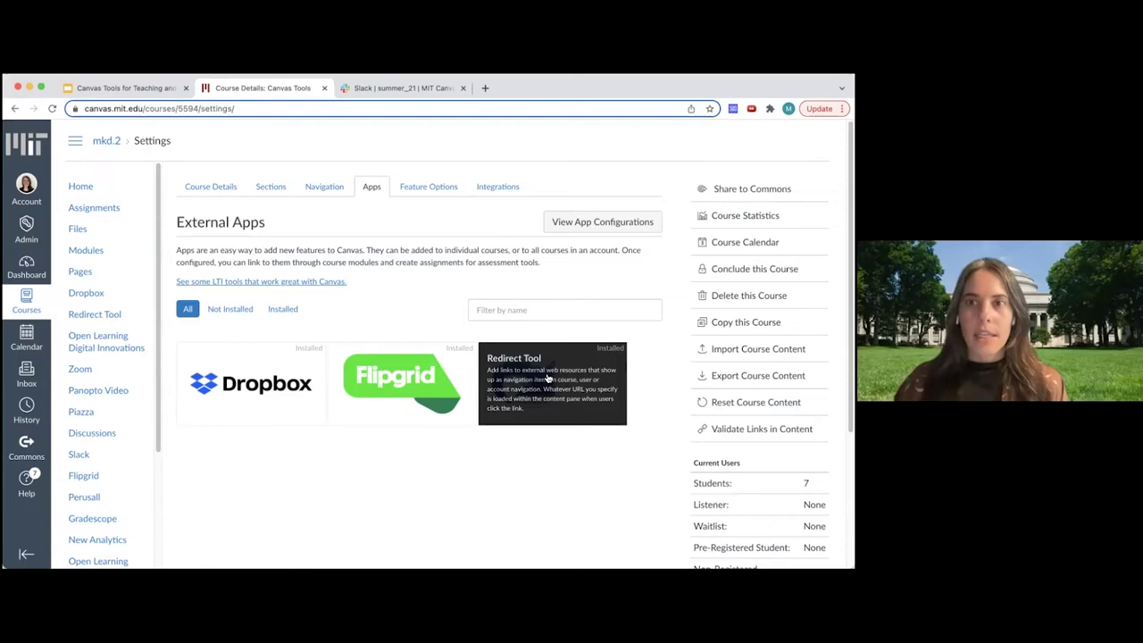
left_click(547, 376)
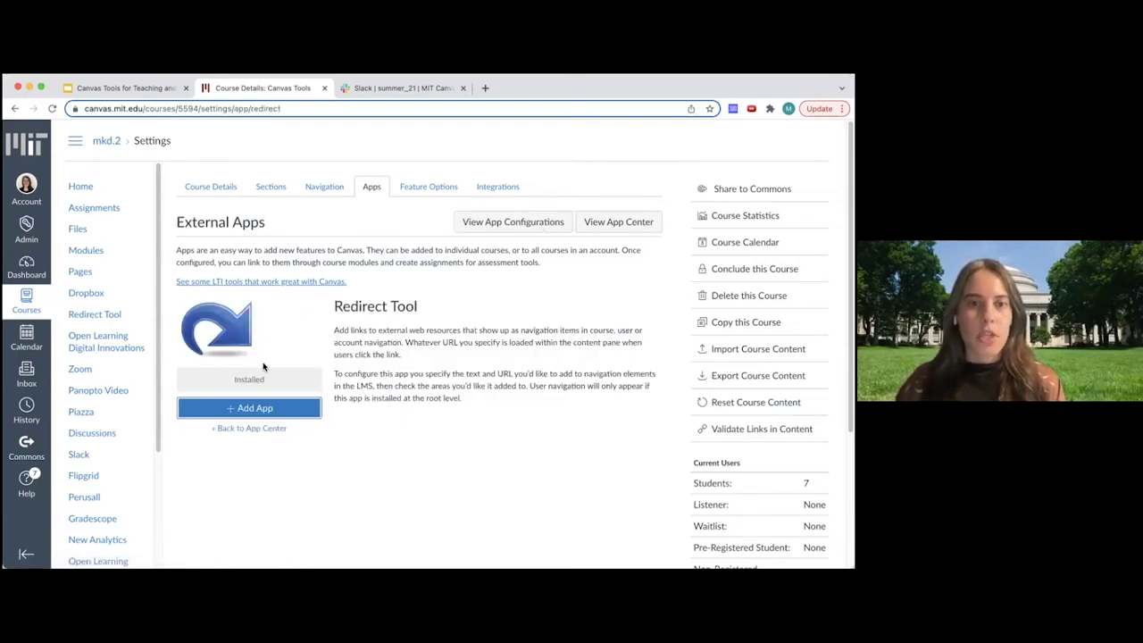
left_click(267, 408)
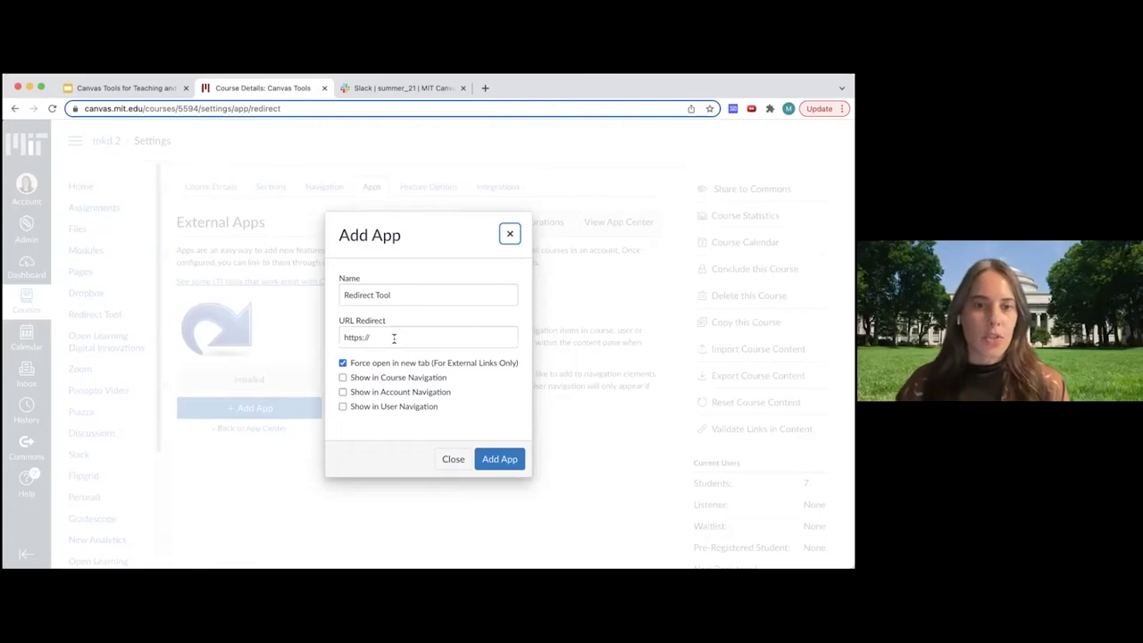
triple_click(401, 294)
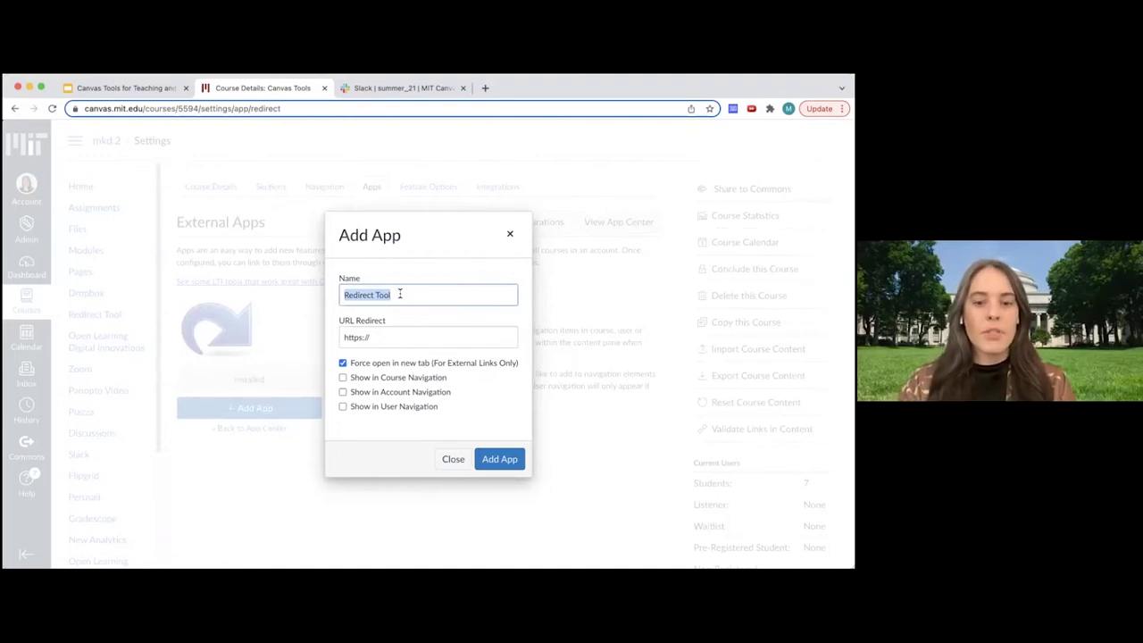
type("Op")
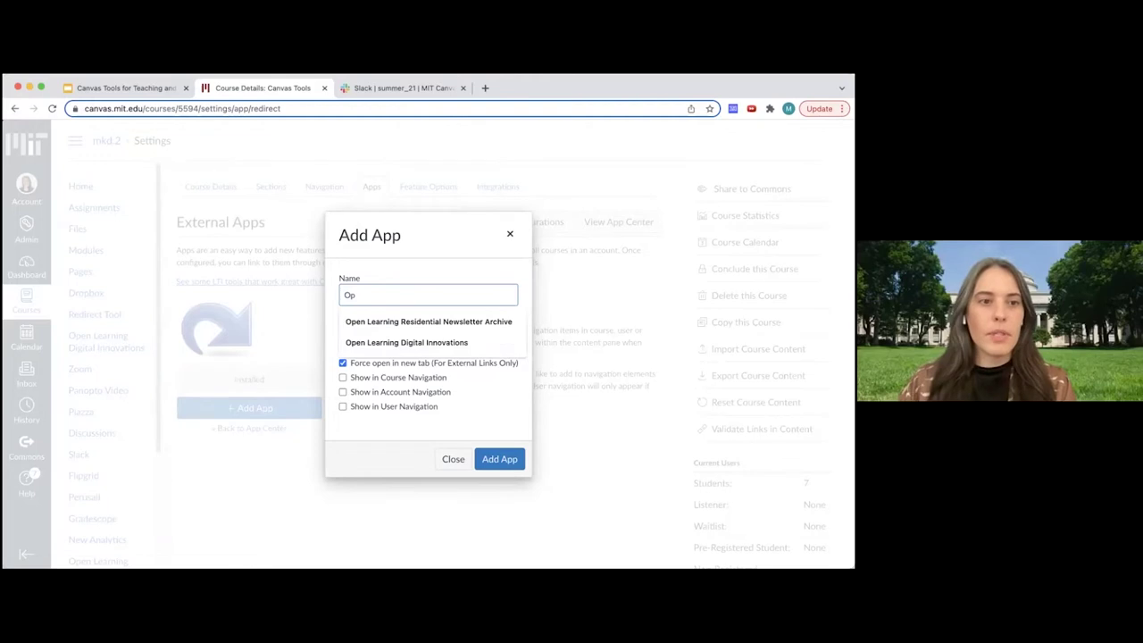
left_click(459, 321)
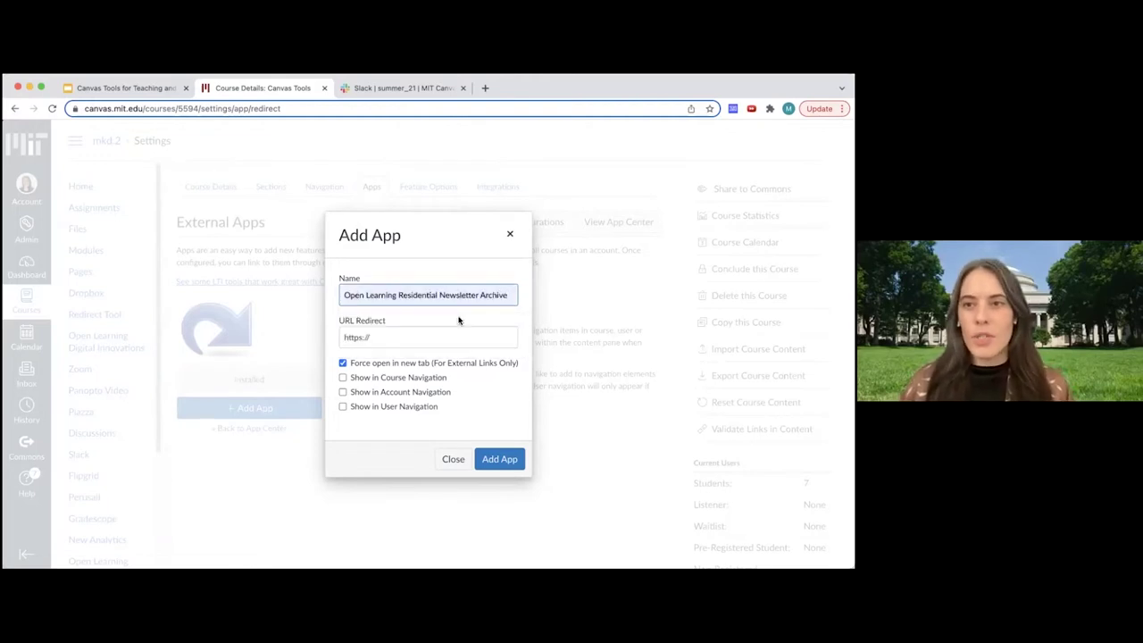
left_click(433, 340)
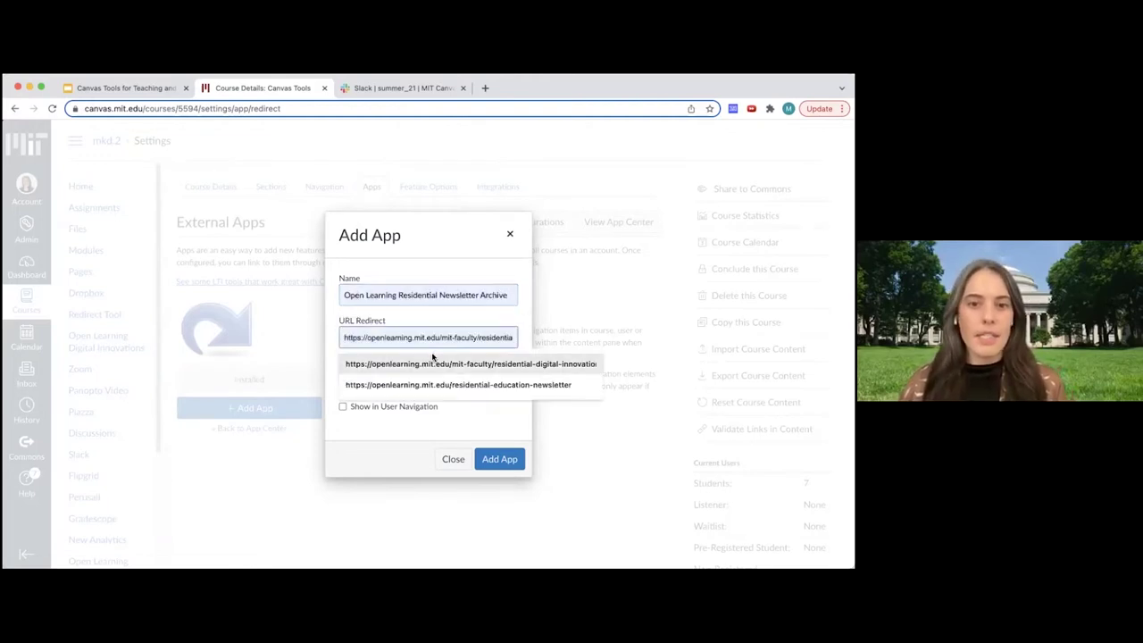
left_click(438, 385)
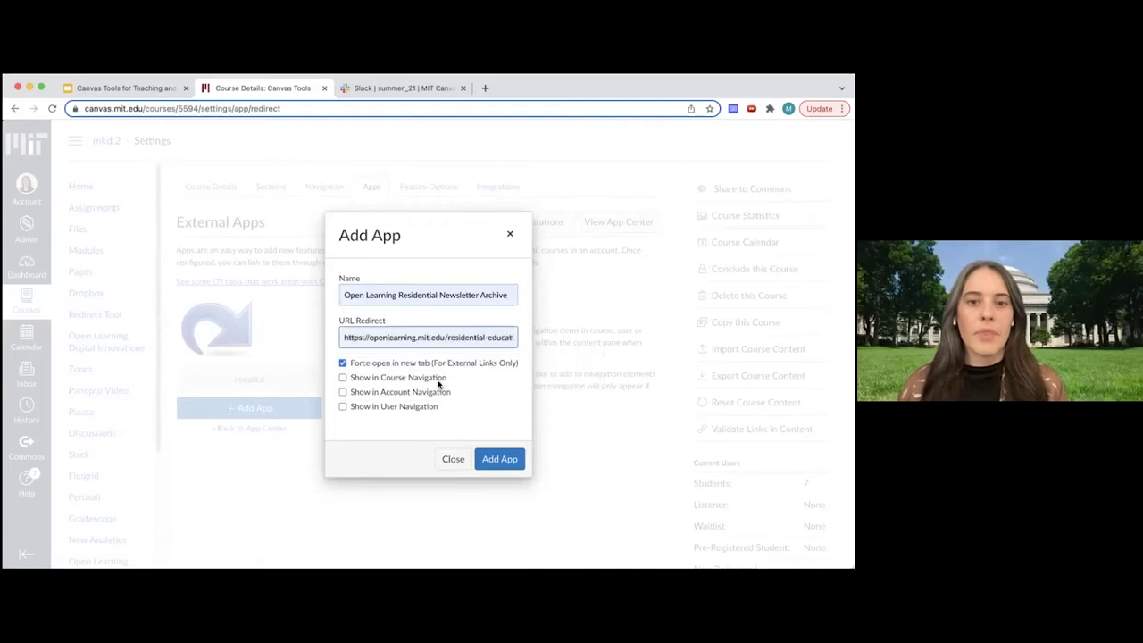
left_click(454, 459)
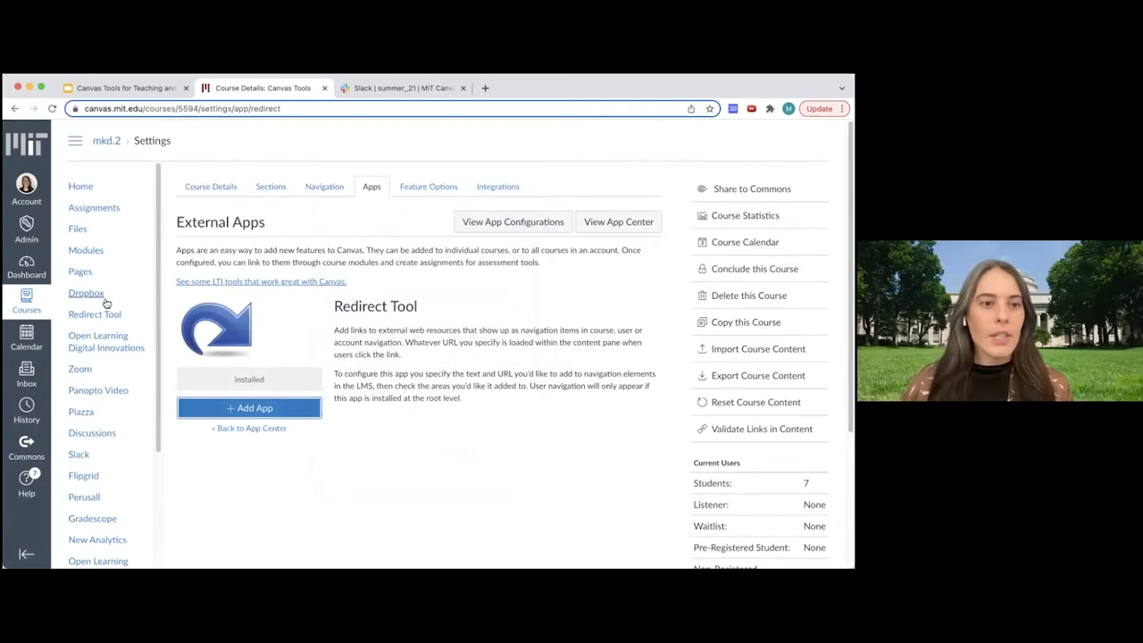
Test the Open Learning Digital Innovations redirect link by viewing its website in a new tab, and close that tab
left_click(95, 345)
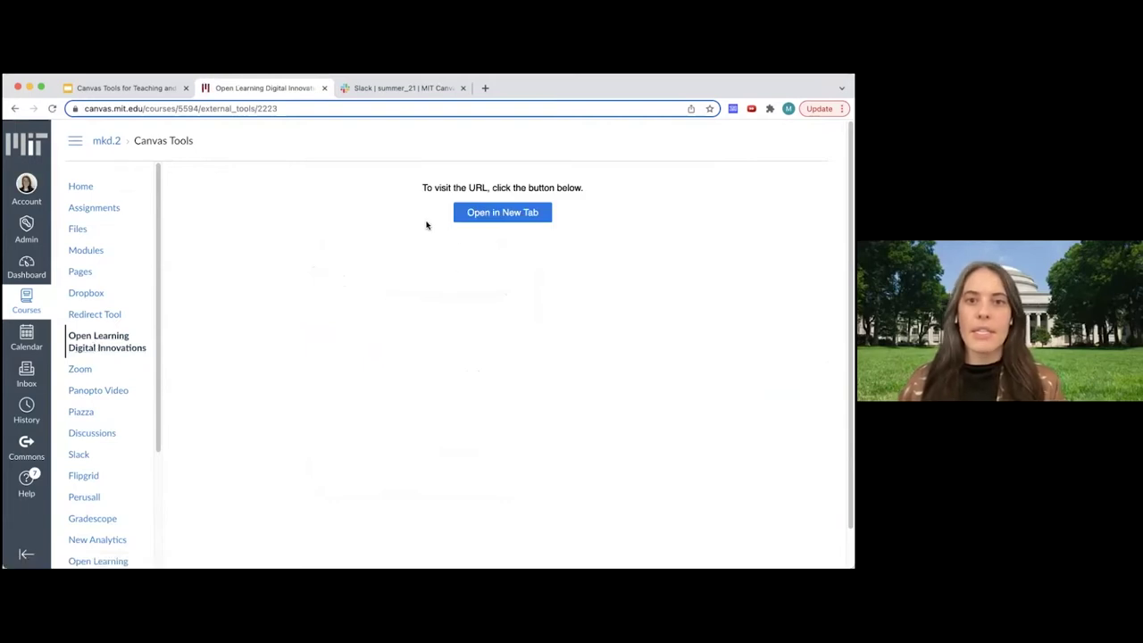
left_click(506, 220)
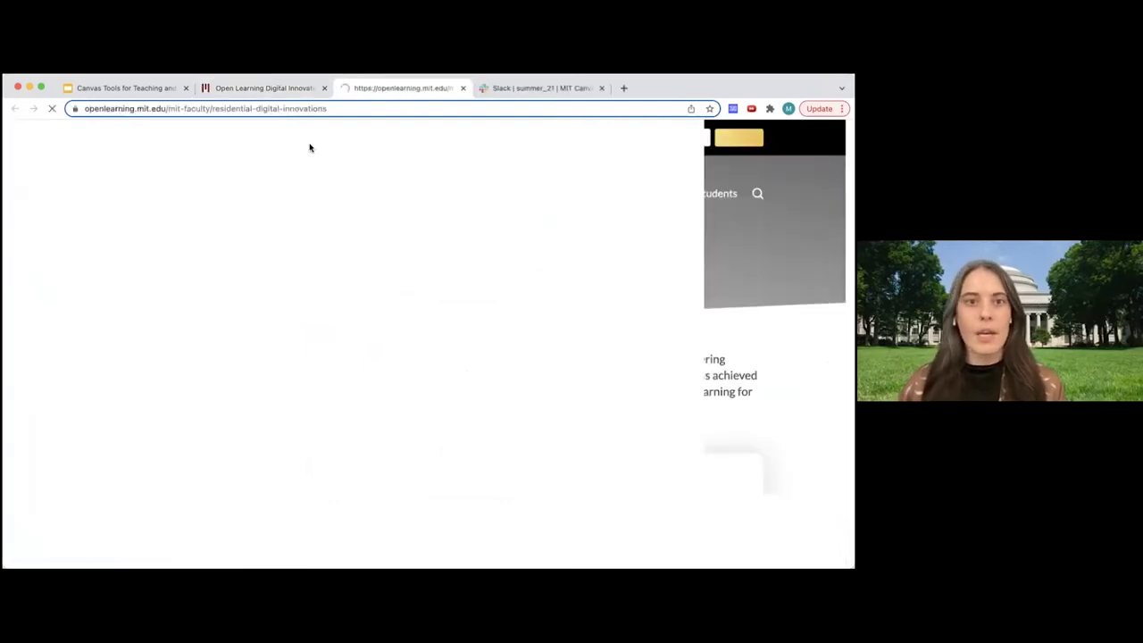
left_click(461, 88)
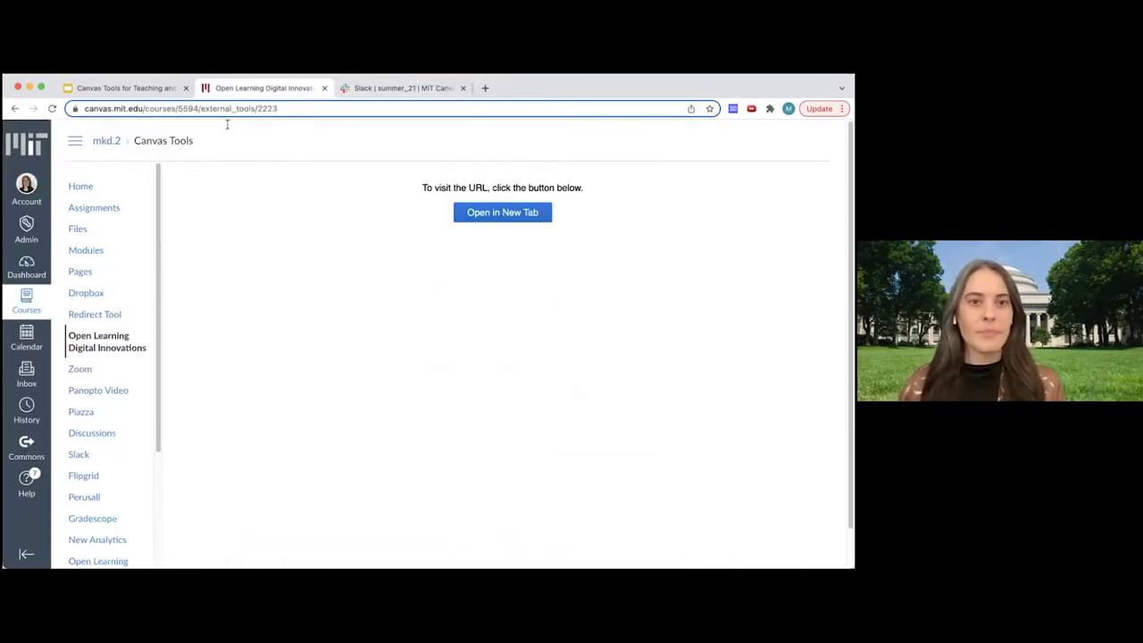
Switch to the Google Slides presentation and advance to the Dropbox slide
left_click(149, 89)
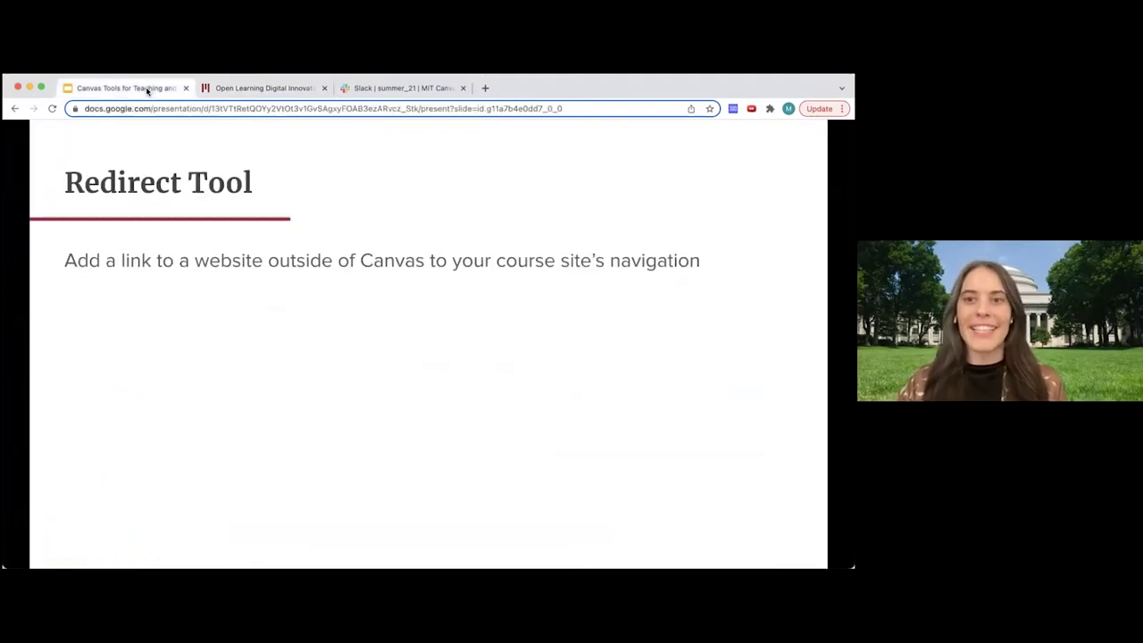
key("Right")
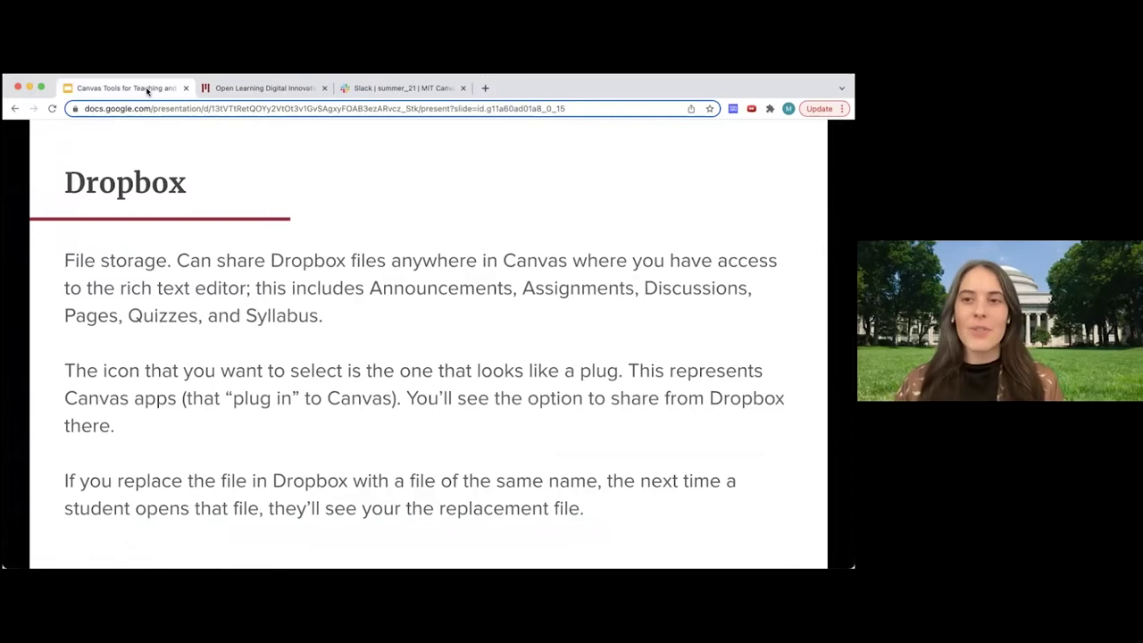
Switch back to the Canvas course and open the page Adding a File from Dropbox from its home modules for editing
left_click(255, 91)
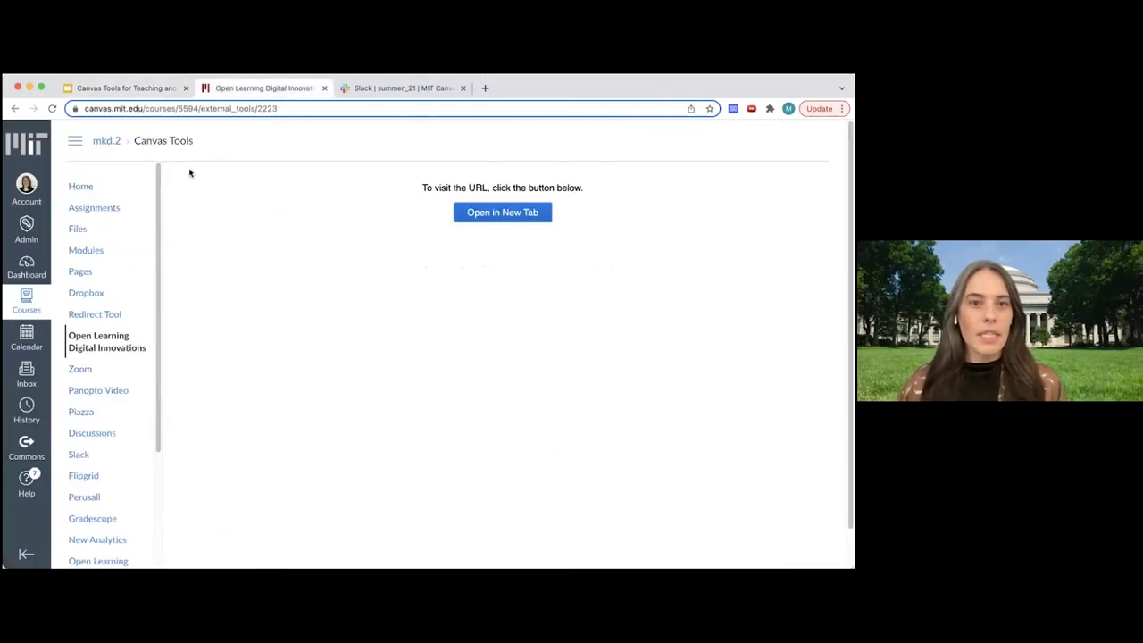
left_click(74, 186)
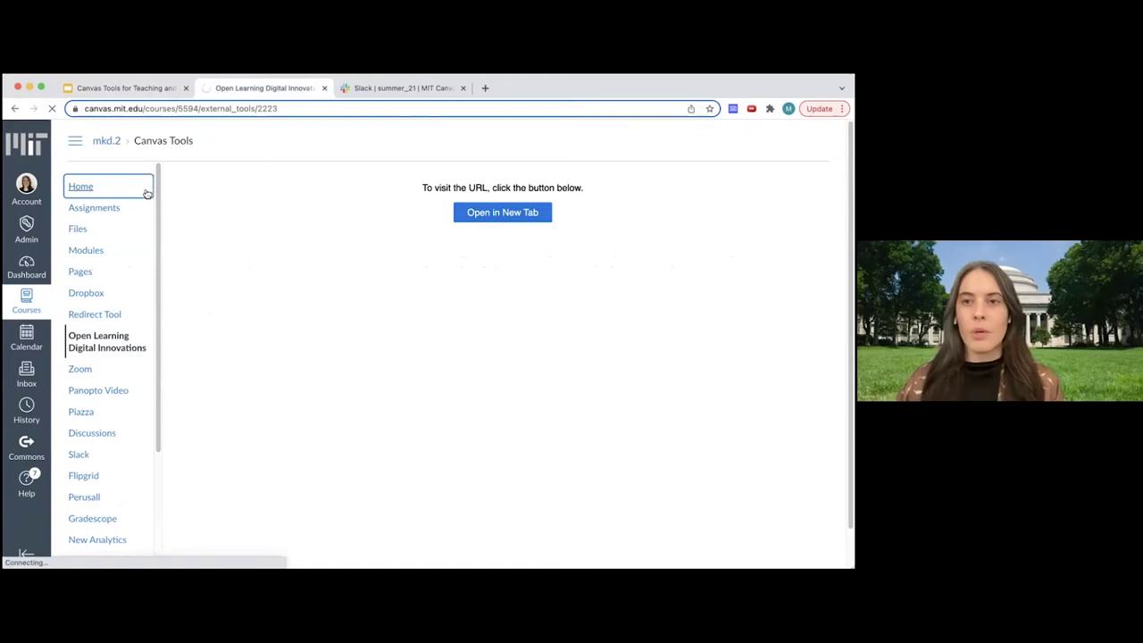
scroll(251, 292, "down", 5)
scroll(251, 291, "down", 2)
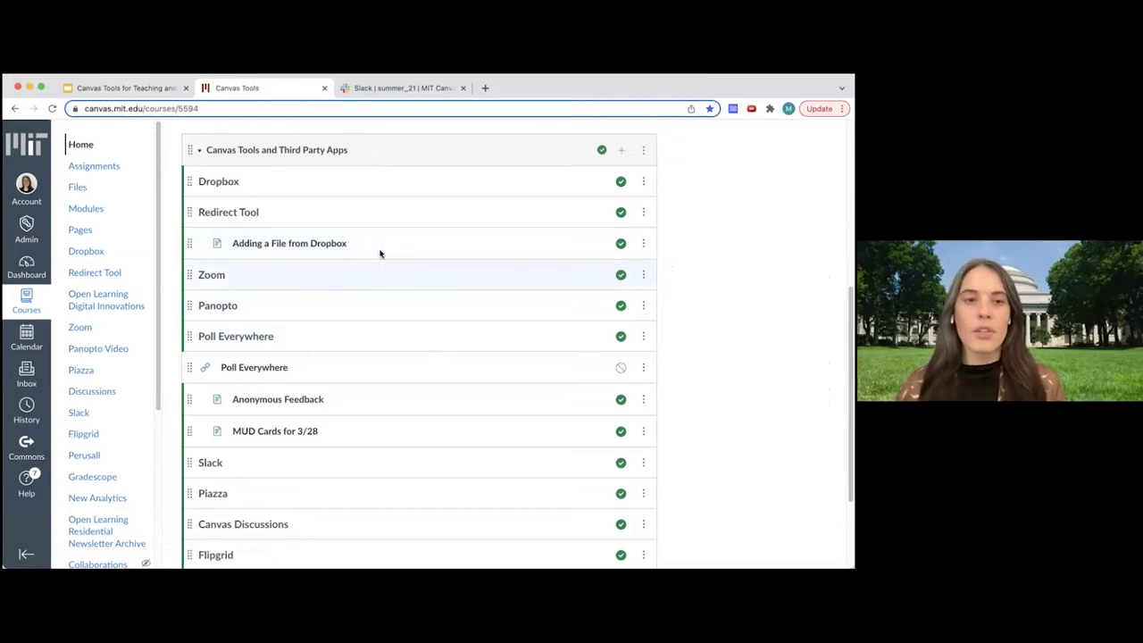
left_click(318, 250)
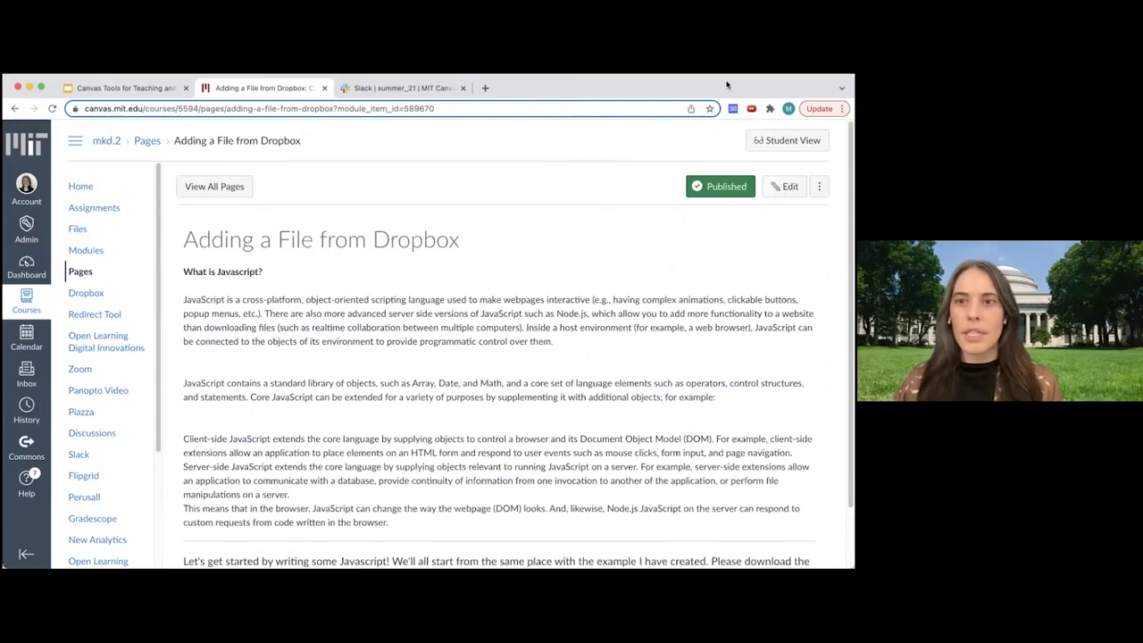
left_click(777, 188)
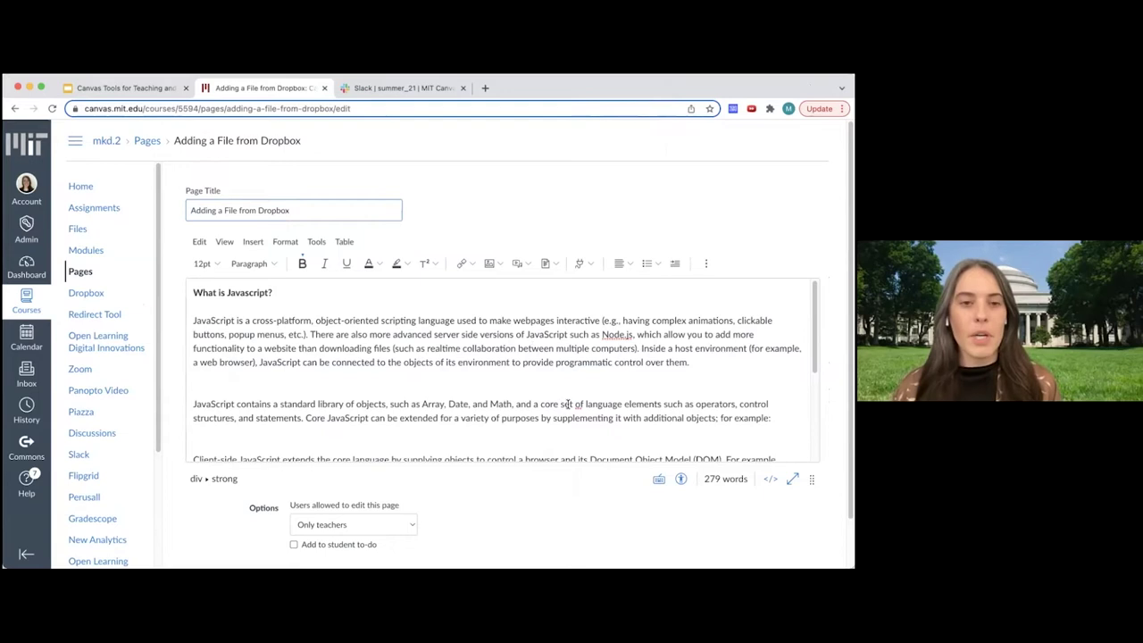
Link the text "JS_Example file" at the end of the page content to a file chosen from Dropbox
scroll(483, 358, "down", 5)
scroll(492, 364, "down", 2)
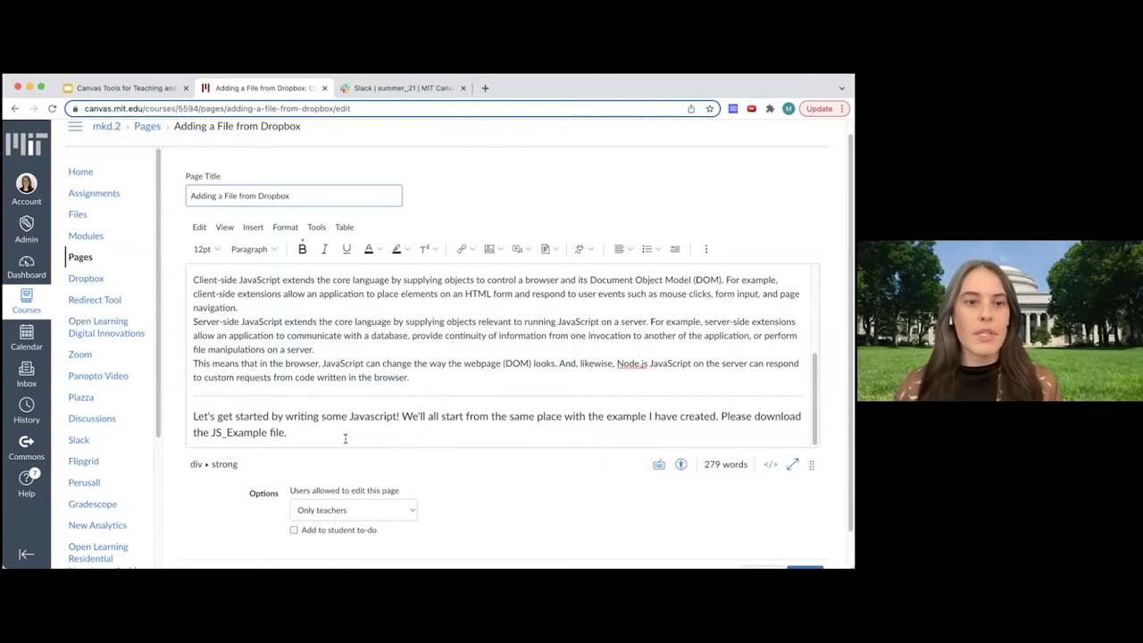
left_click_drag(211, 432, 285, 432)
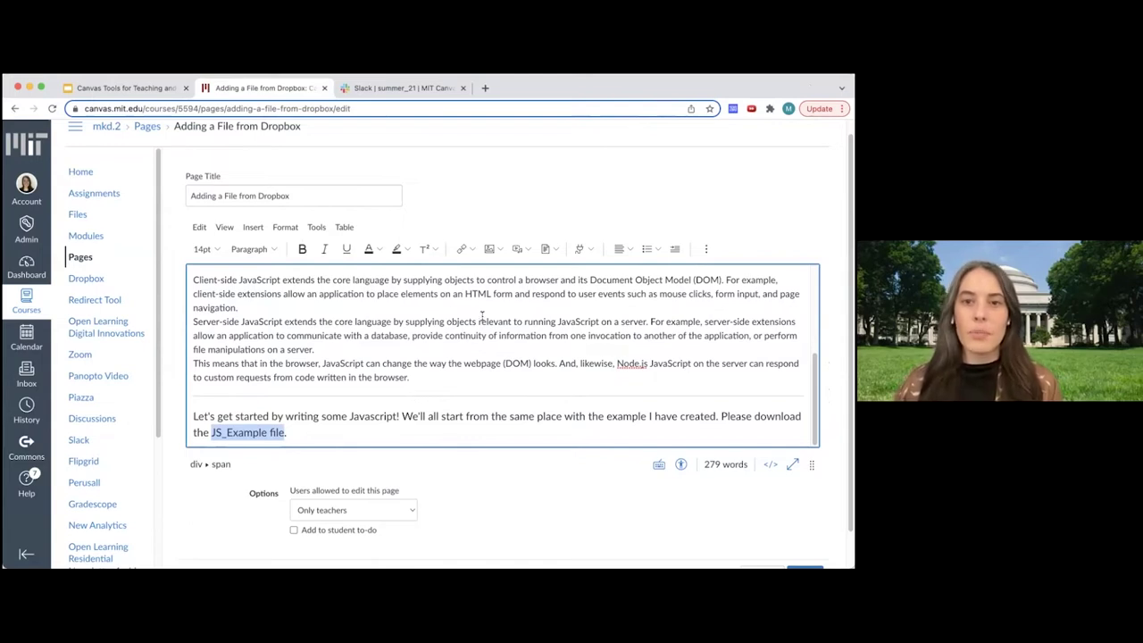
left_click(584, 253)
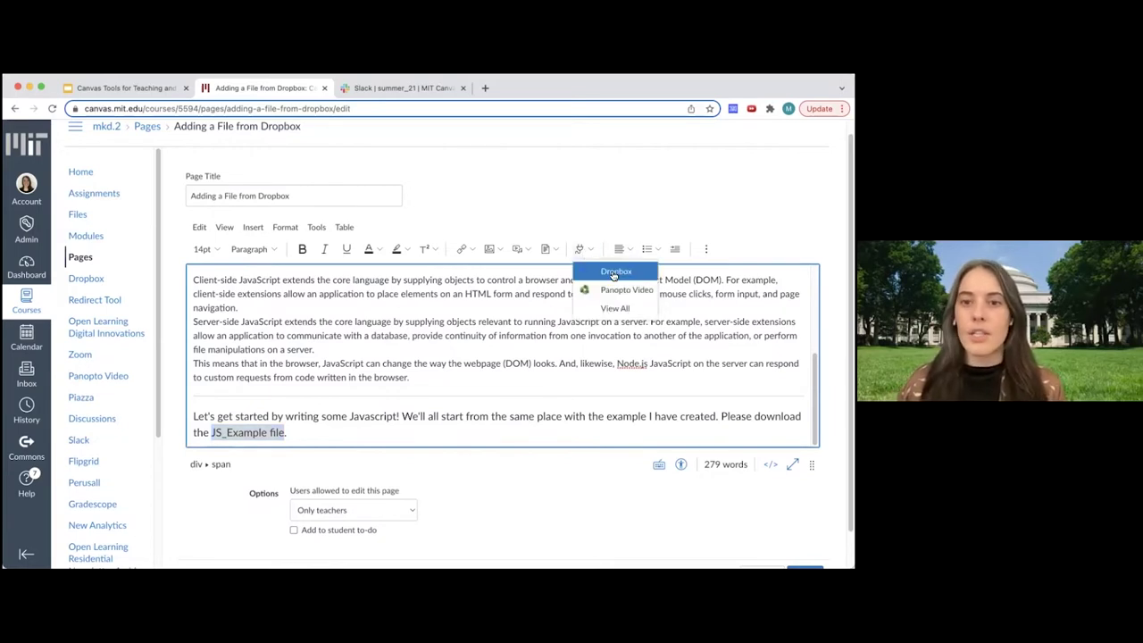
left_click(615, 272)
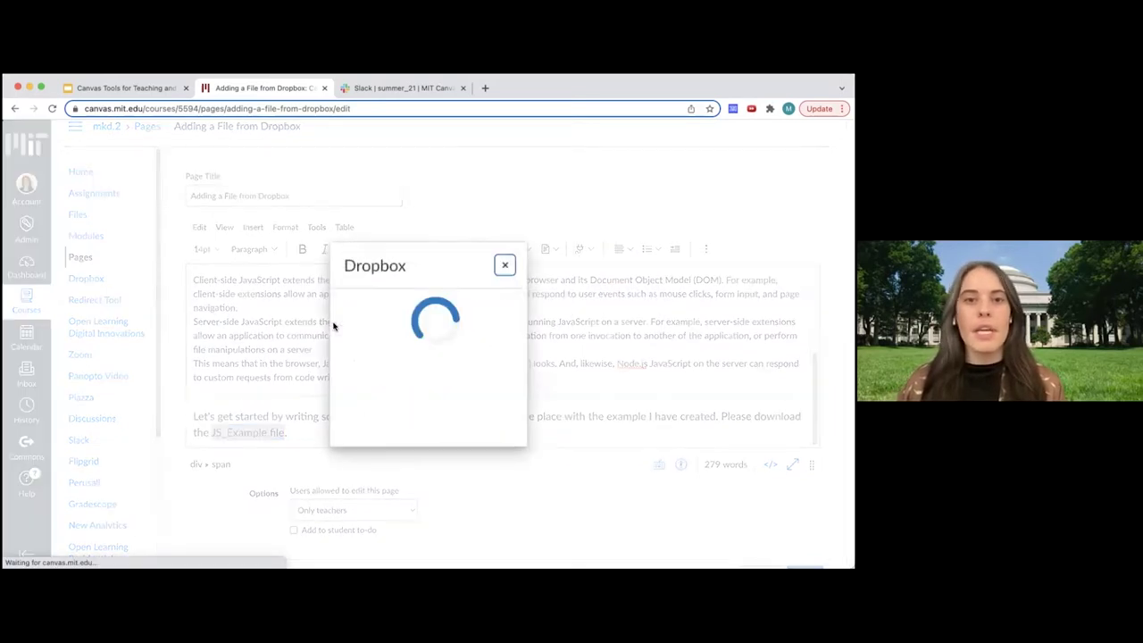
scroll(420, 380, "down", 1)
left_click(393, 395)
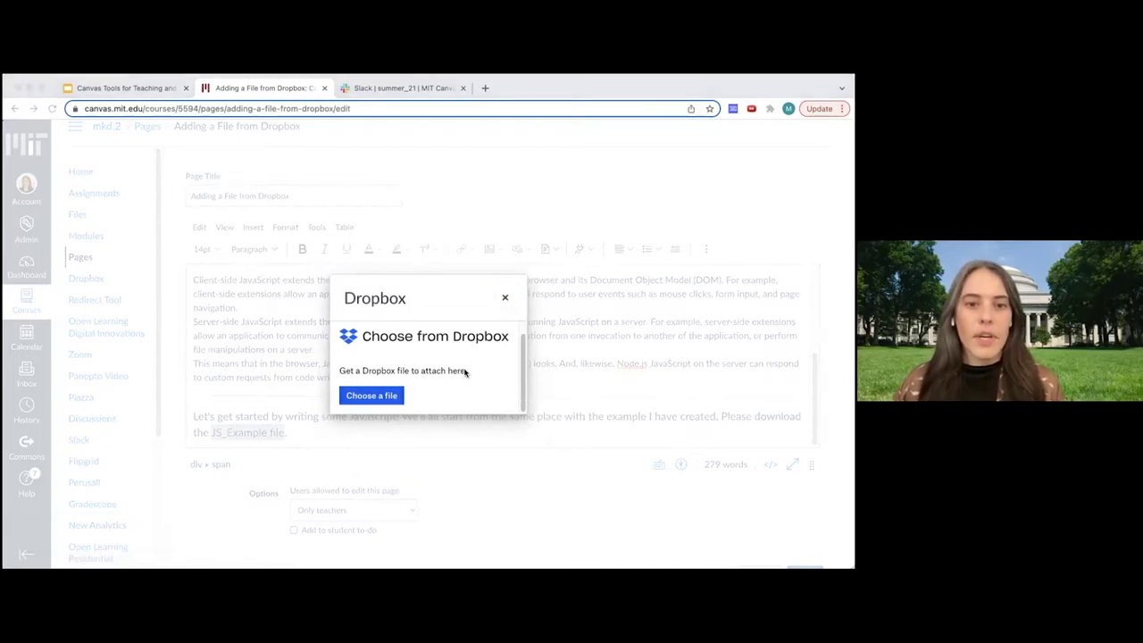
left_click(606, 496)
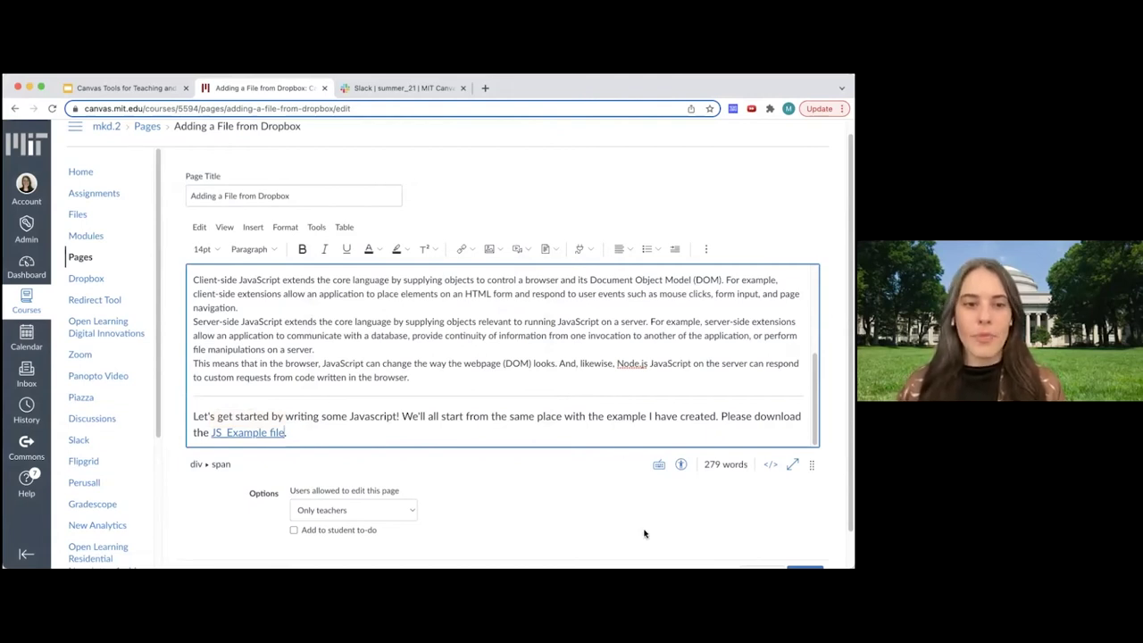
Save the page Adding a File from Dropbox and view the JS_Example file link at its end
scroll(645, 527, "down", 1)
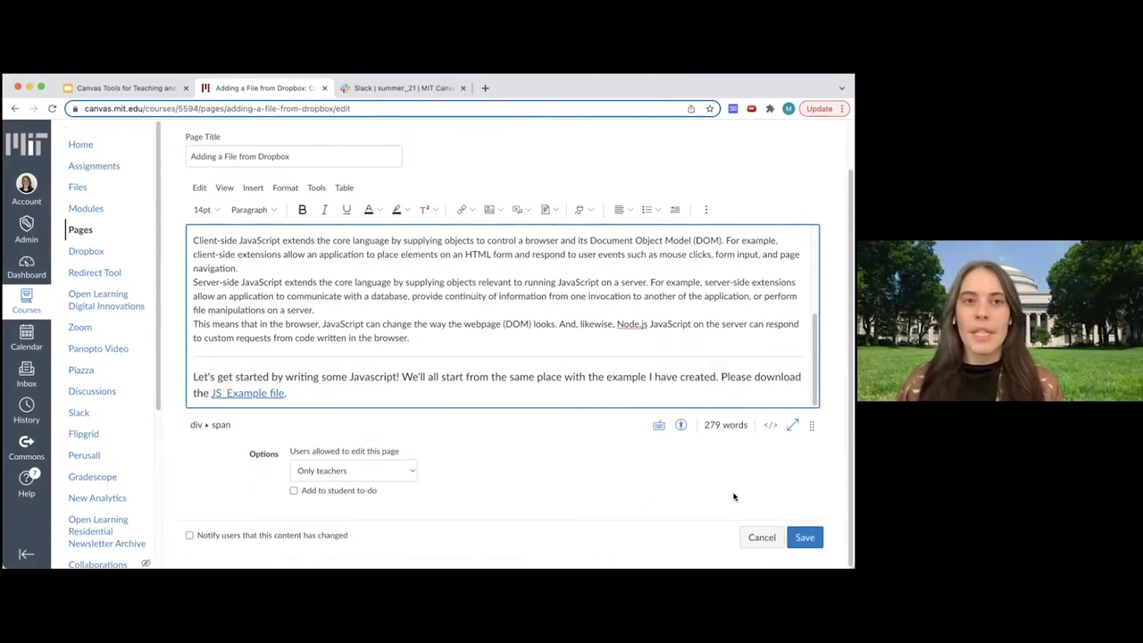
left_click(802, 537)
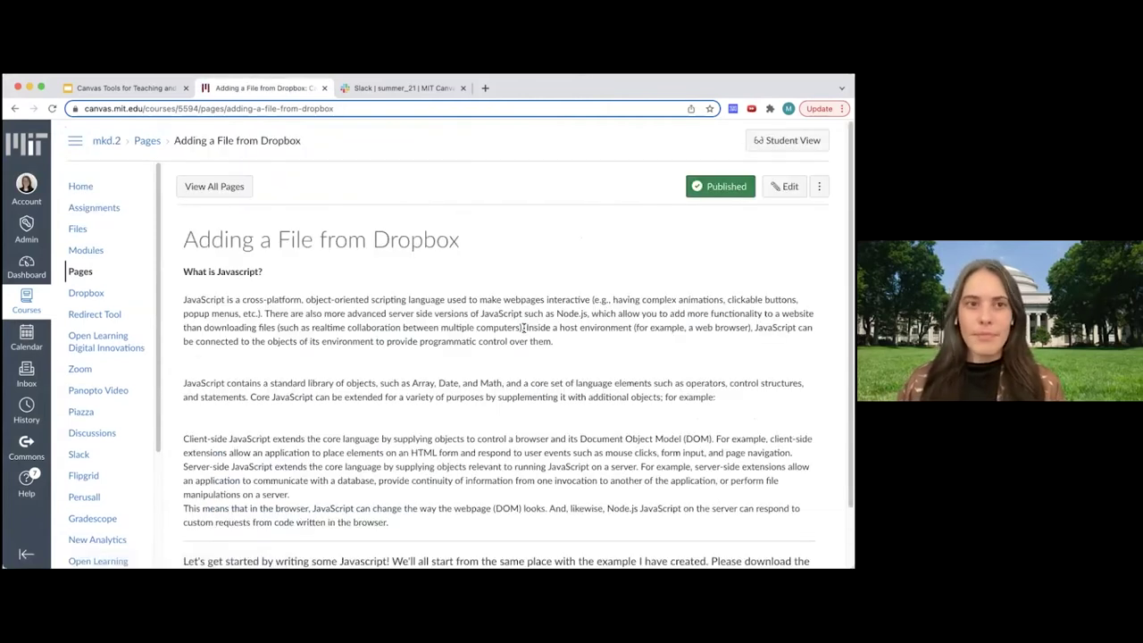
scroll(522, 340, "down", 2)
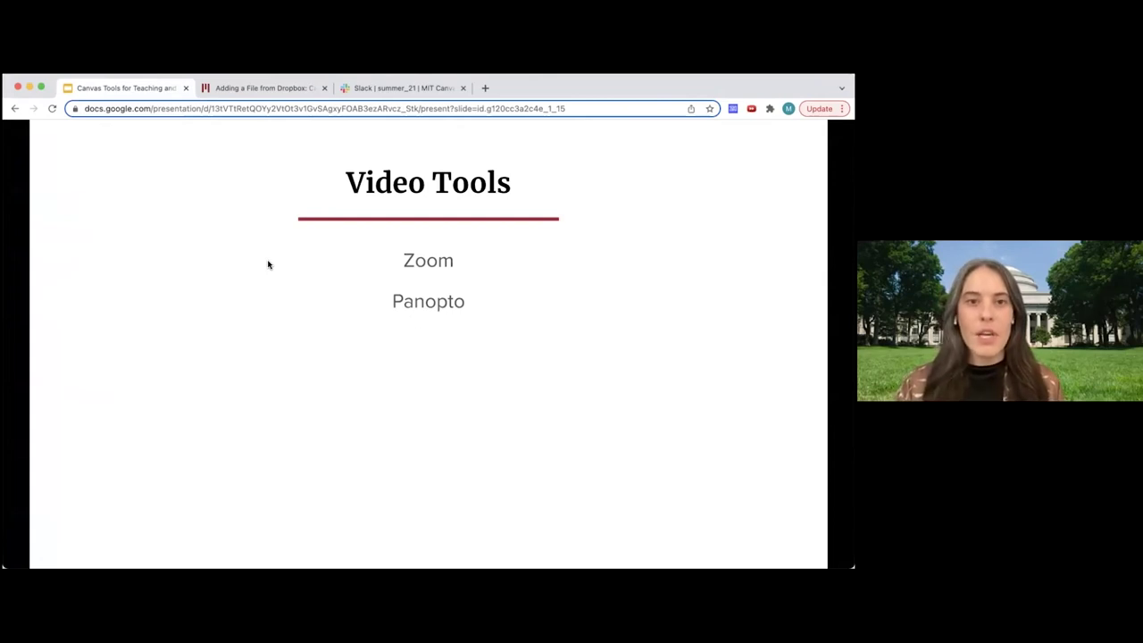
Show the Zoom slide and the Canvas course's Zoom meetings page, and return to the Google Slides presentation
key("Right")
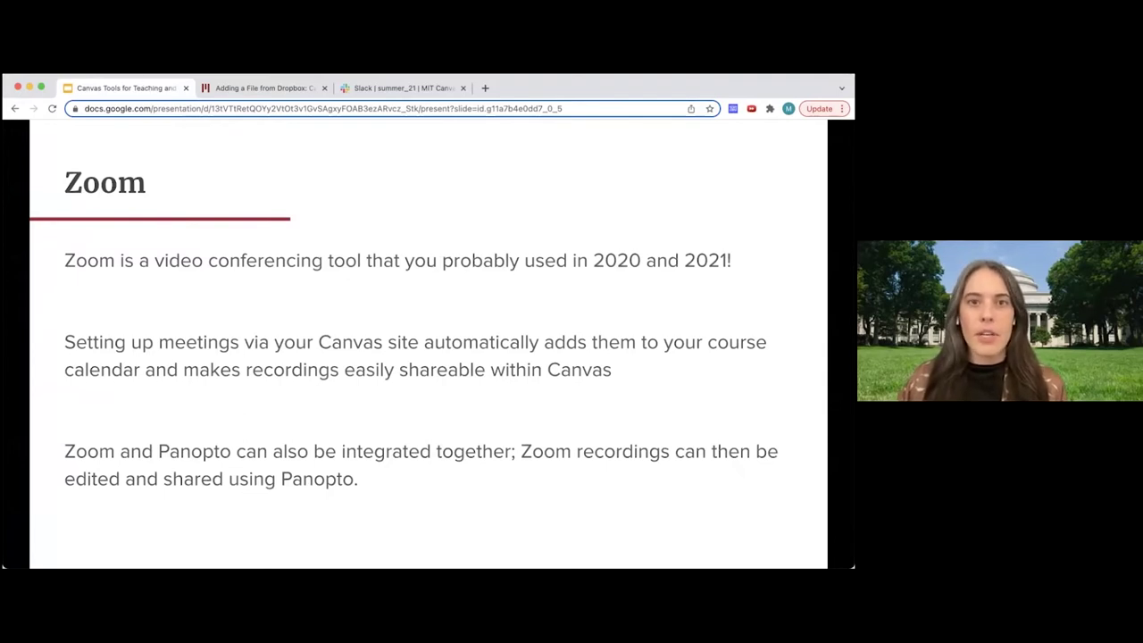
left_click(237, 88)
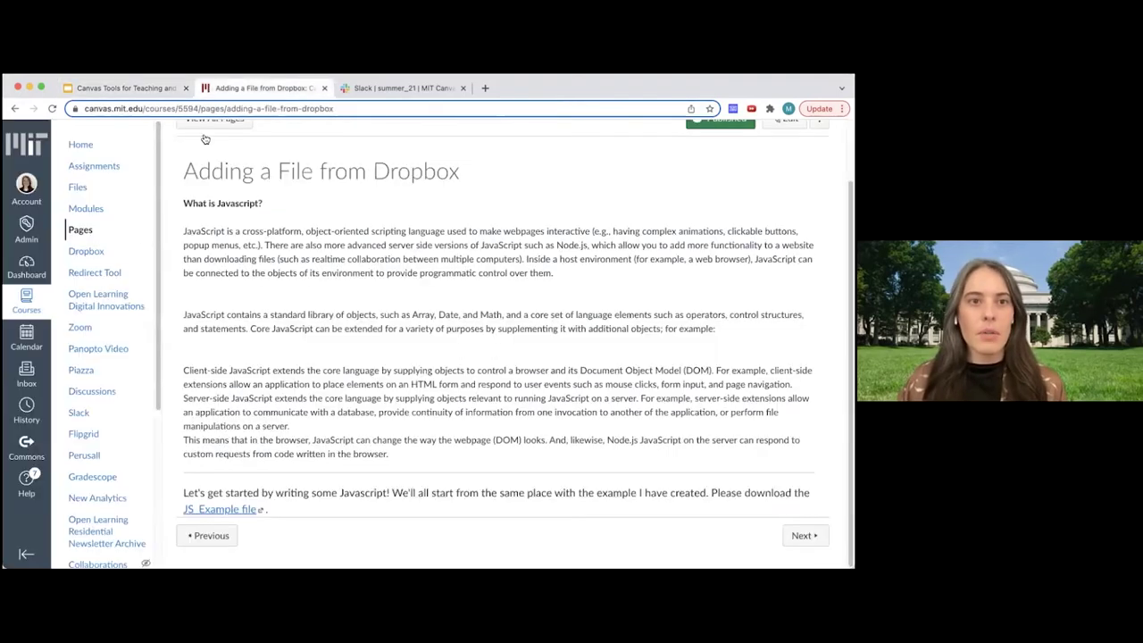
left_click(79, 145)
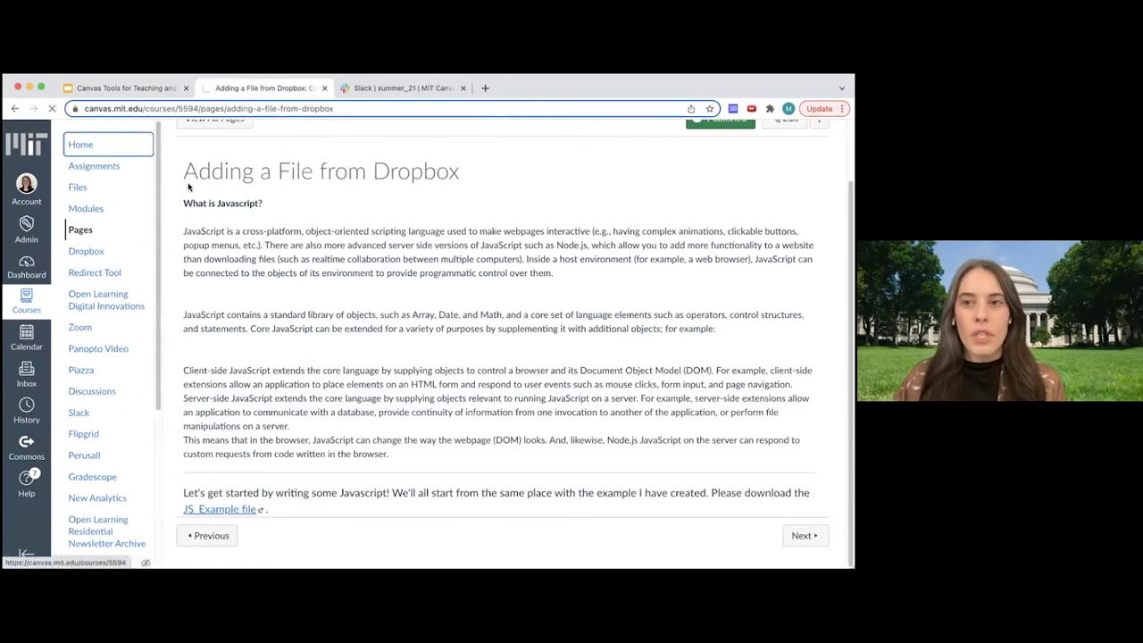
scroll(205, 238, "down", 3)
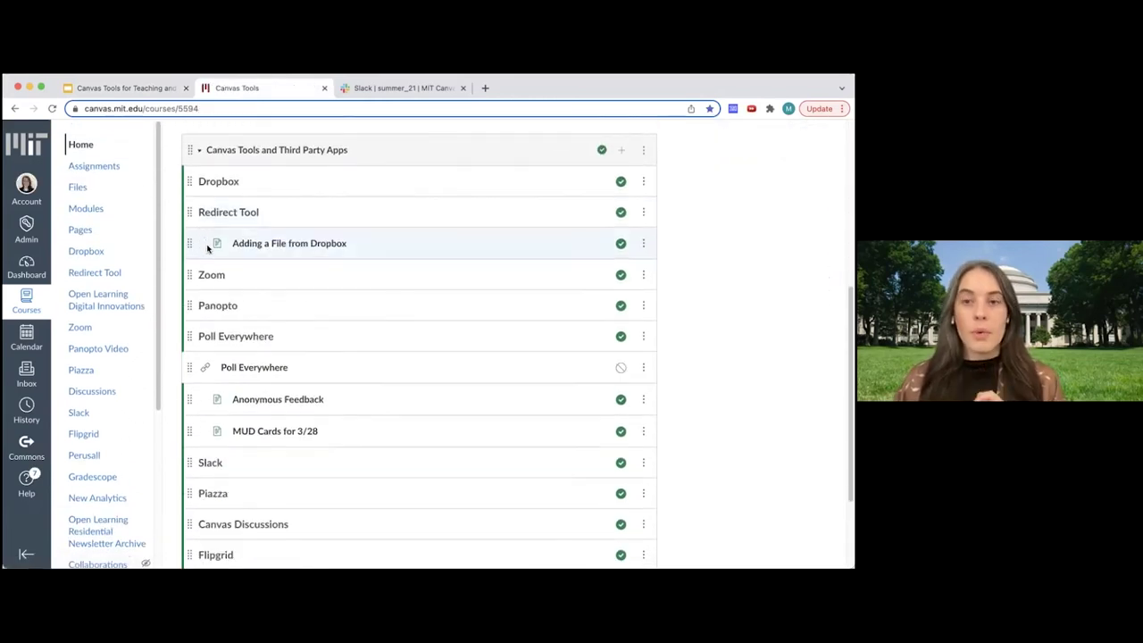
left_click(80, 329)
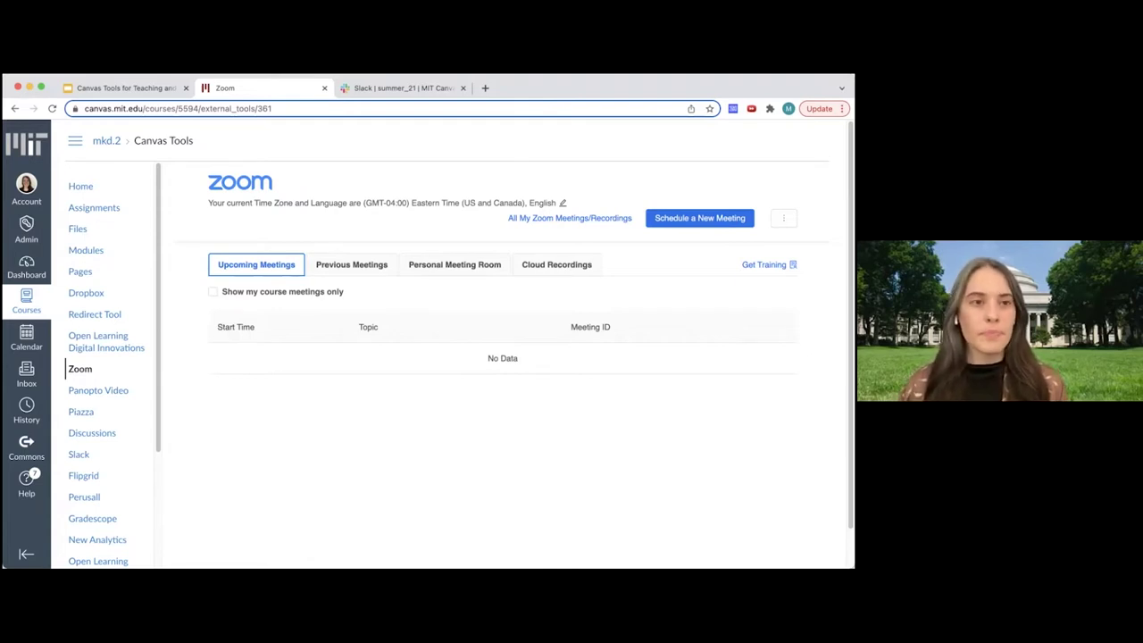
left_click(124, 86)
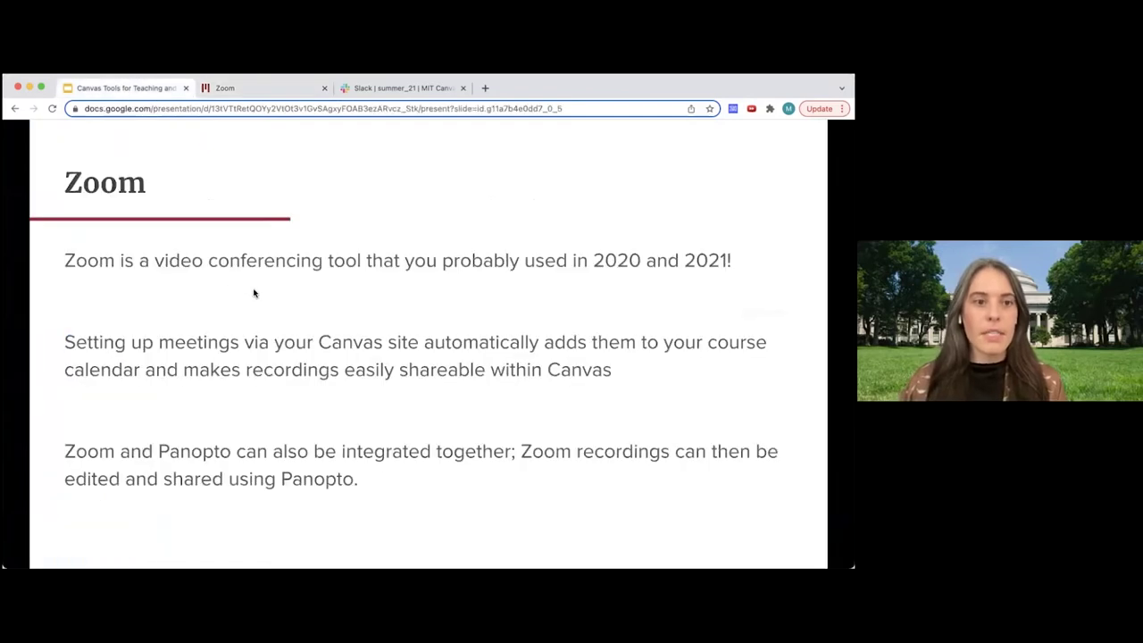
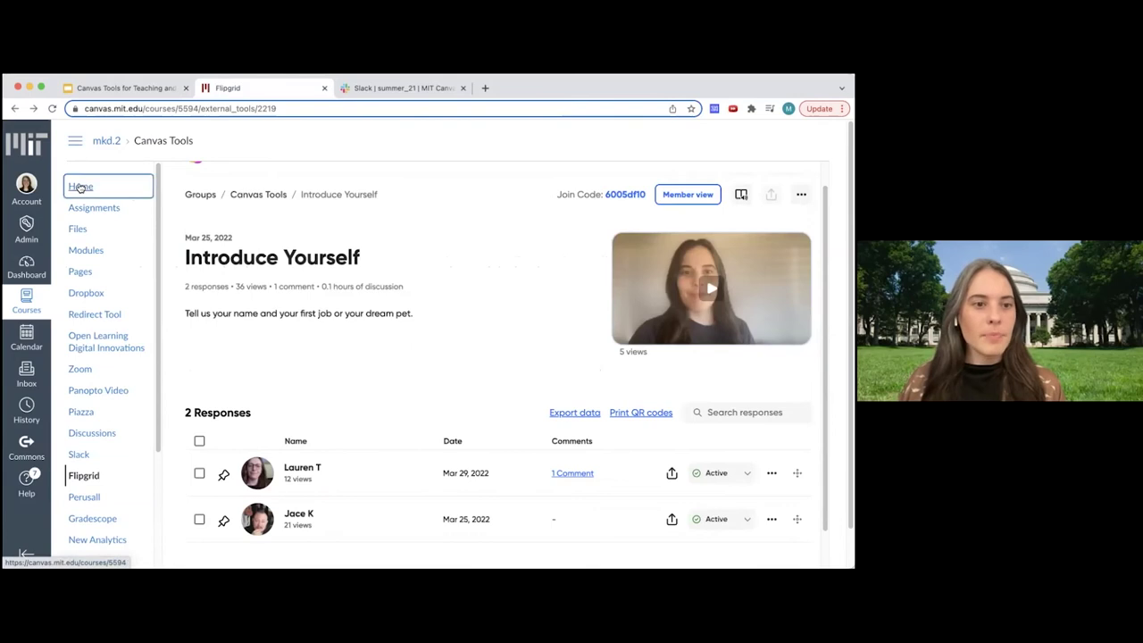
Open Perusall from the Canvas course and look through its content library and assignments
scroll(115, 428, "down", 3)
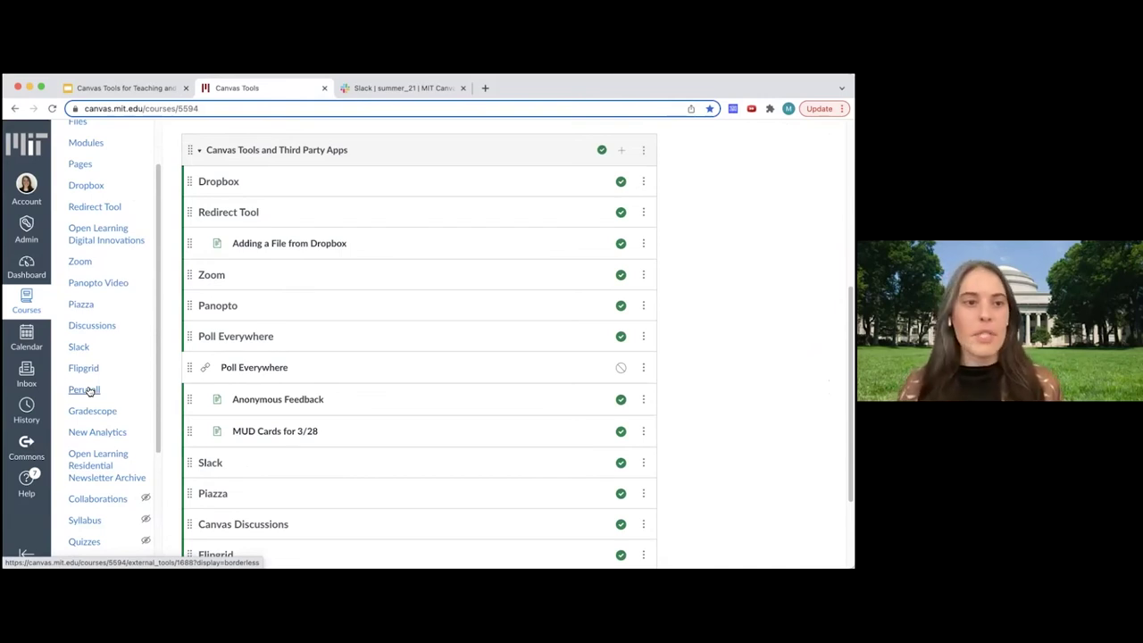
left_click(84, 391)
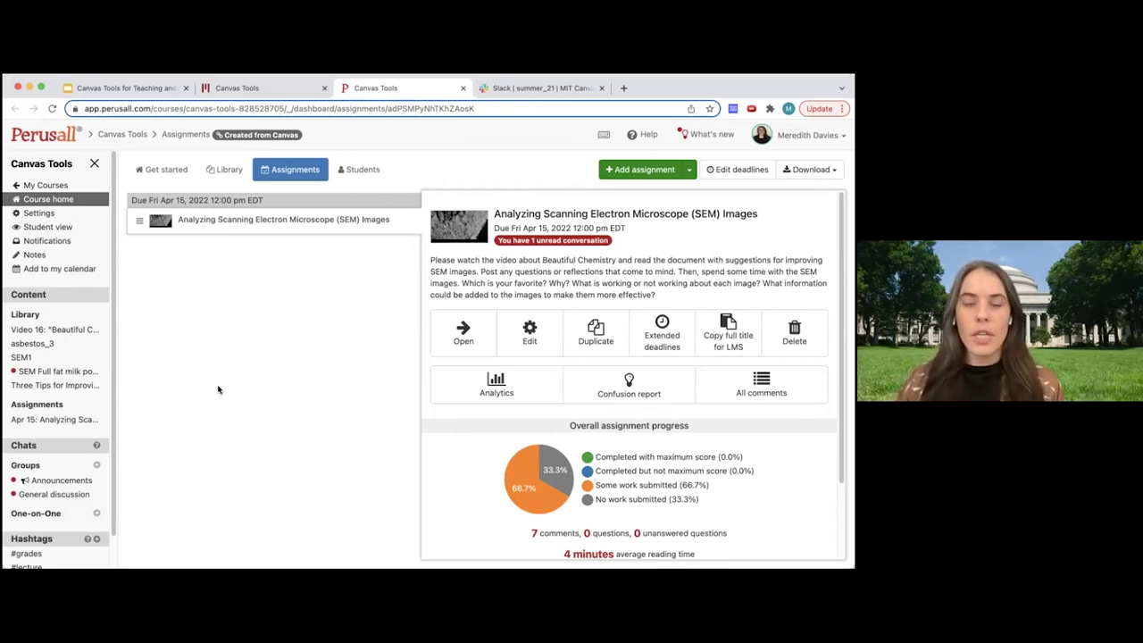
left_click(213, 171)
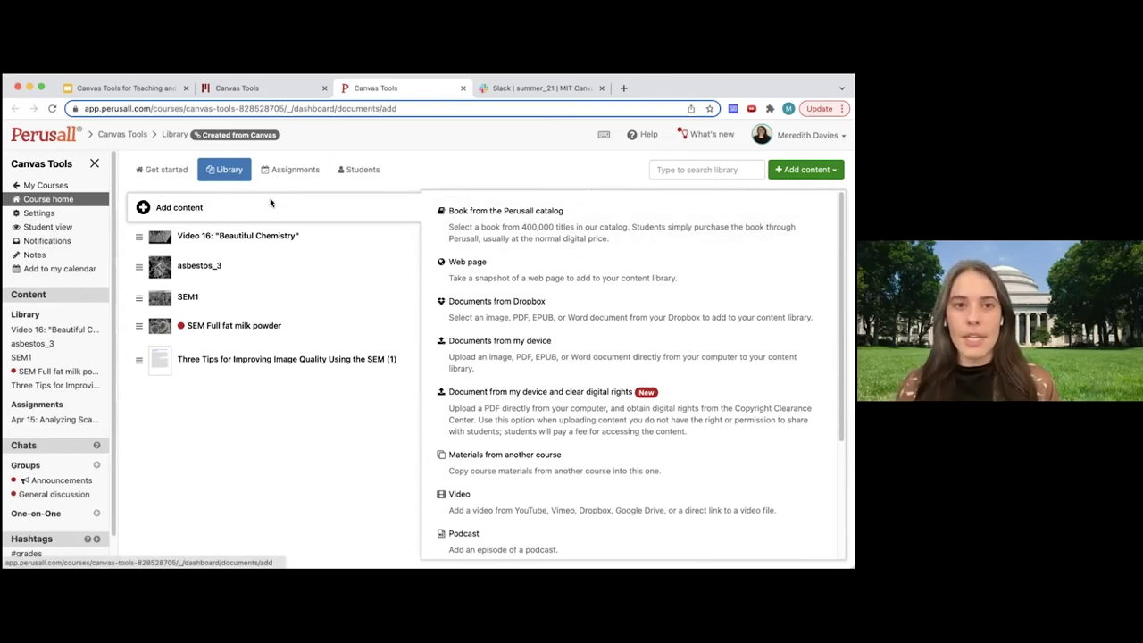
left_click(296, 169)
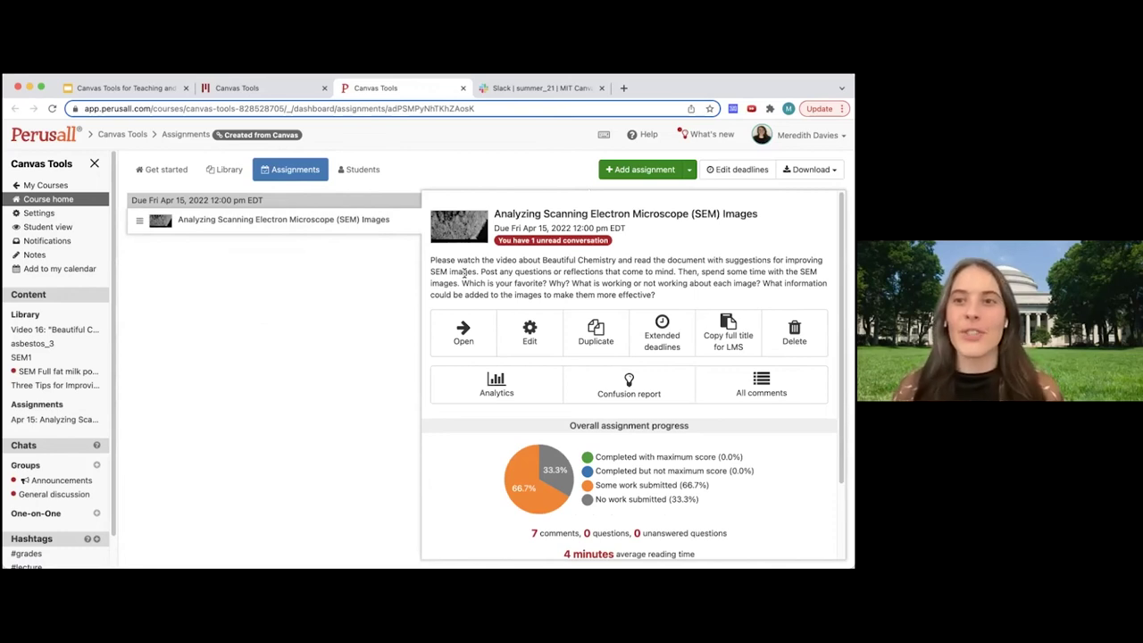
Open the assignment Analyzing Scanning Electron Microscope (SEM) Images and view the first conversation on the Beautiful Chemistry video
left_click(458, 319)
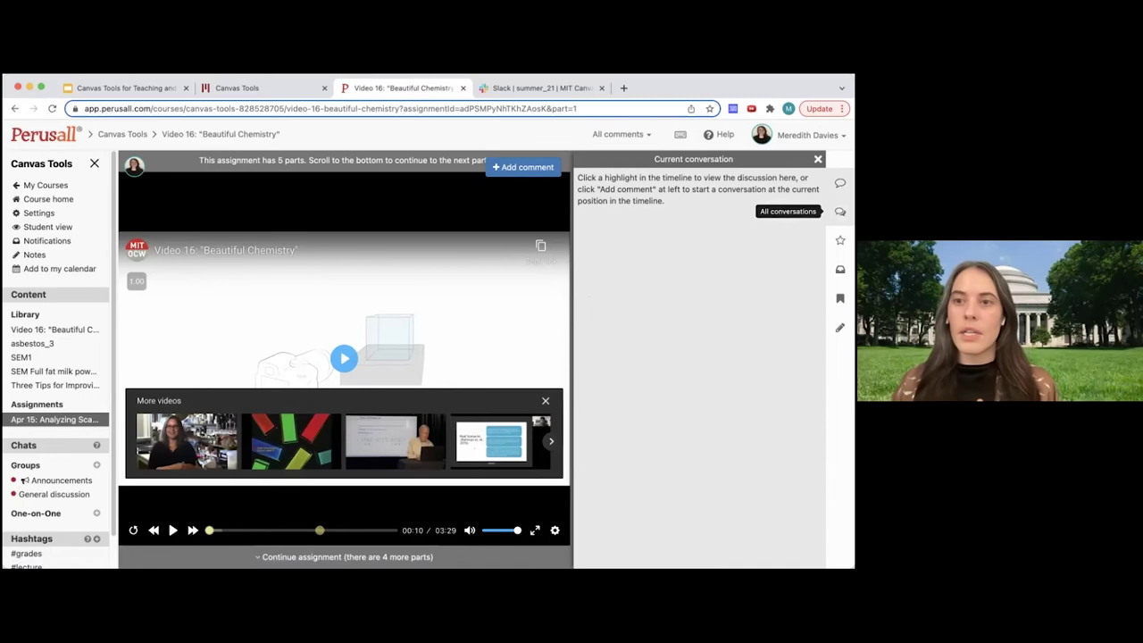
left_click(839, 212)
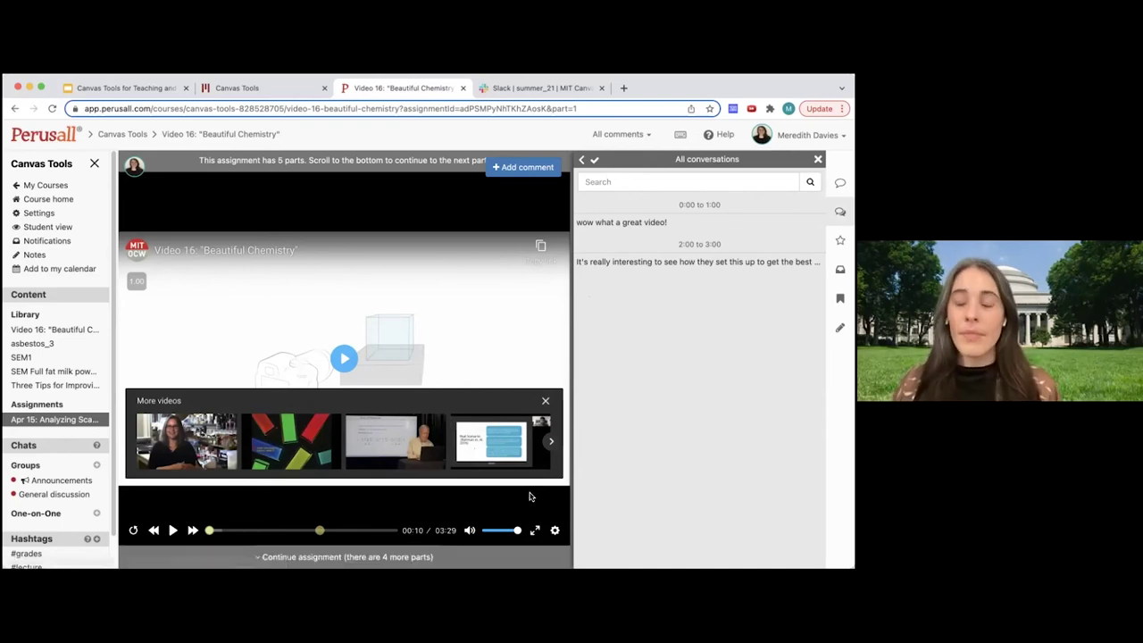
left_click(649, 222)
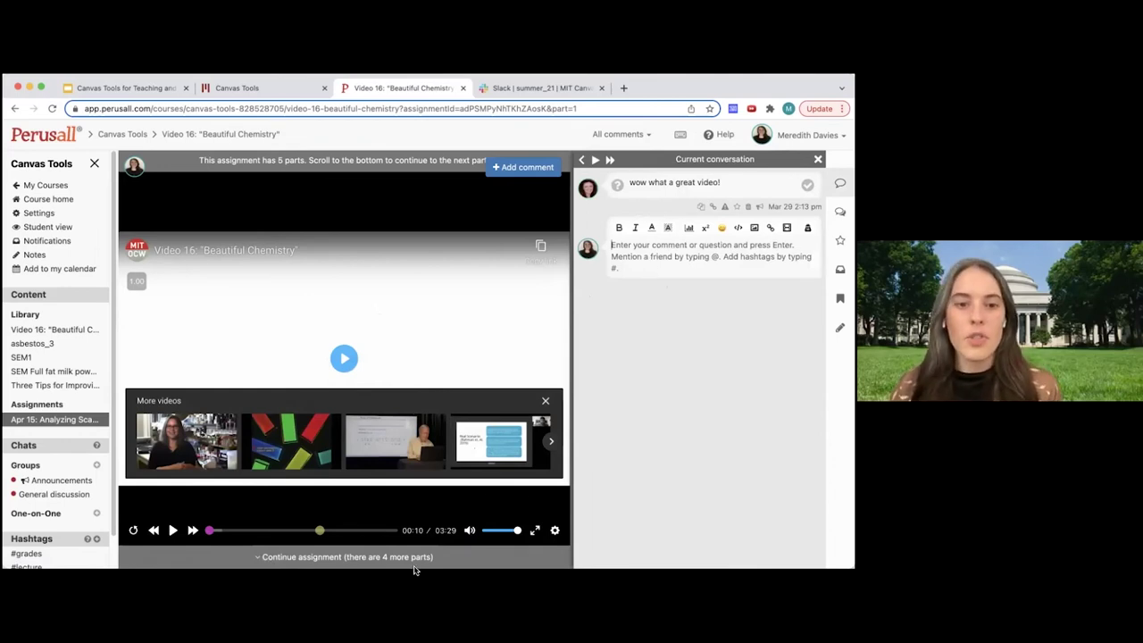
Continue to the document Three Tips for Improving Image Quality Using the SEM and view the comment on the Figure 1 caption
left_click(370, 556)
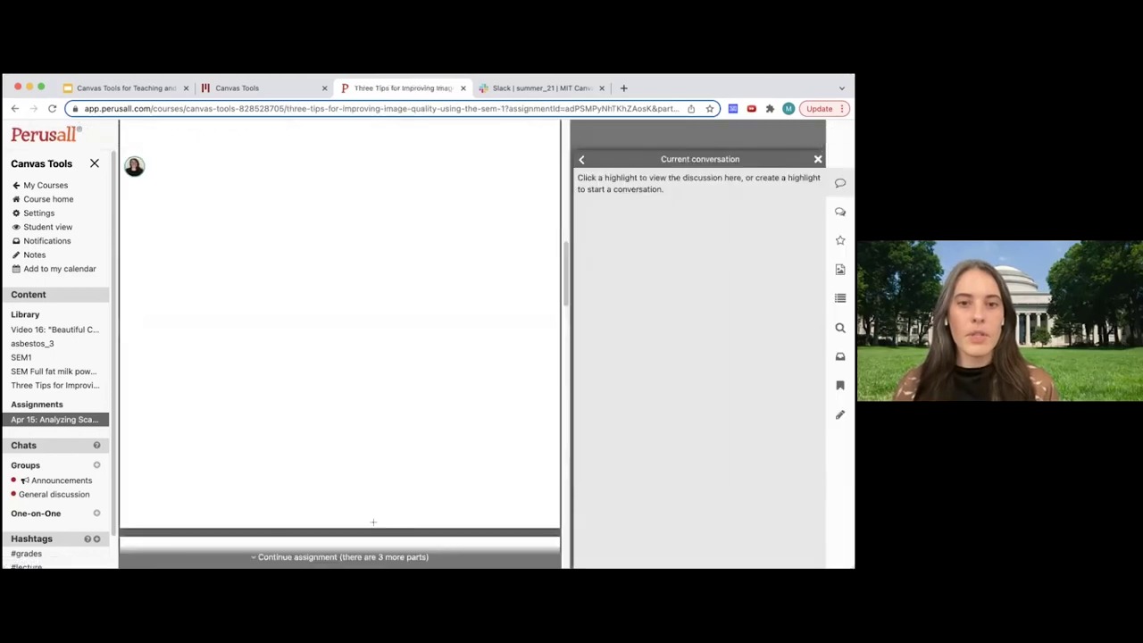
scroll(380, 468, "up", 10)
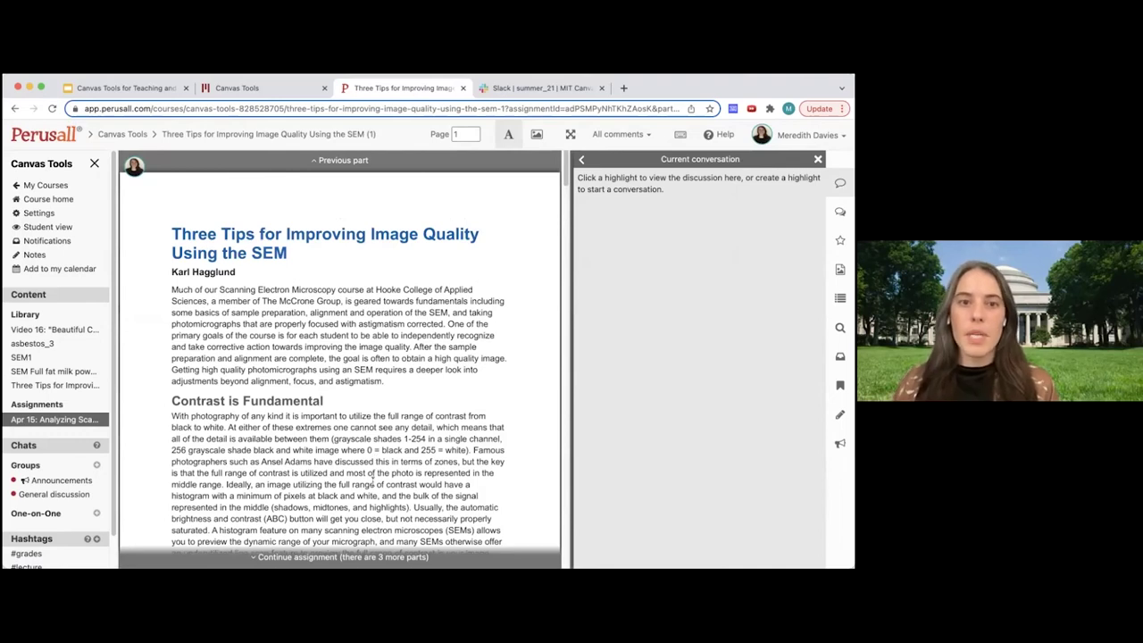
scroll(387, 482, "down", 1)
scroll(387, 482, "down", 5)
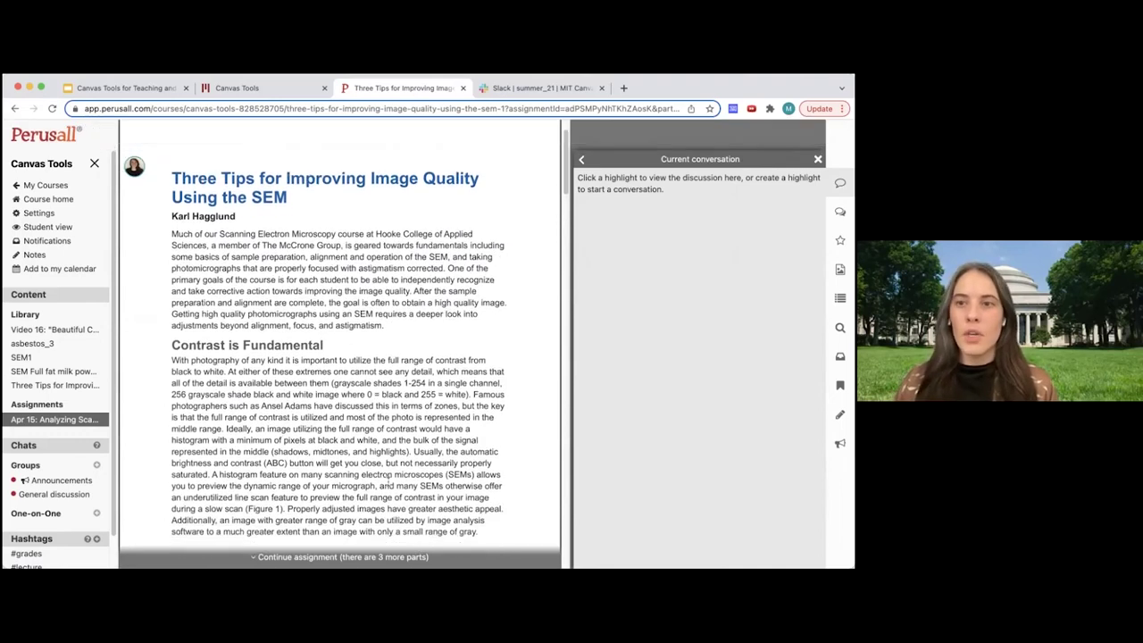
scroll(387, 481, "down", 10)
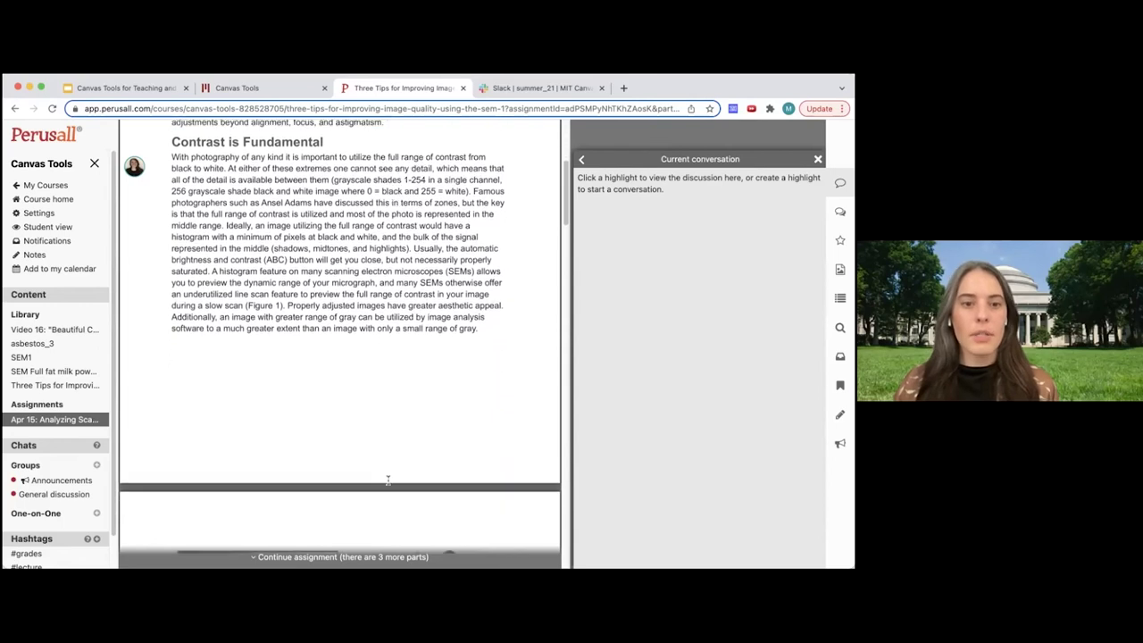
scroll(380, 473, "down", 1)
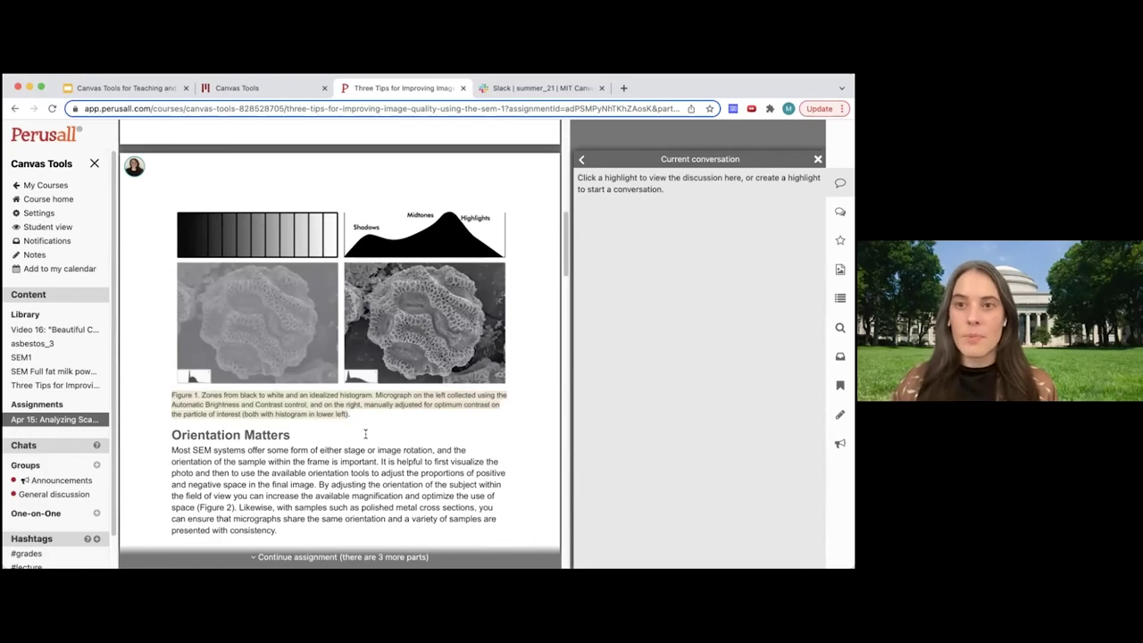
left_click(333, 409)
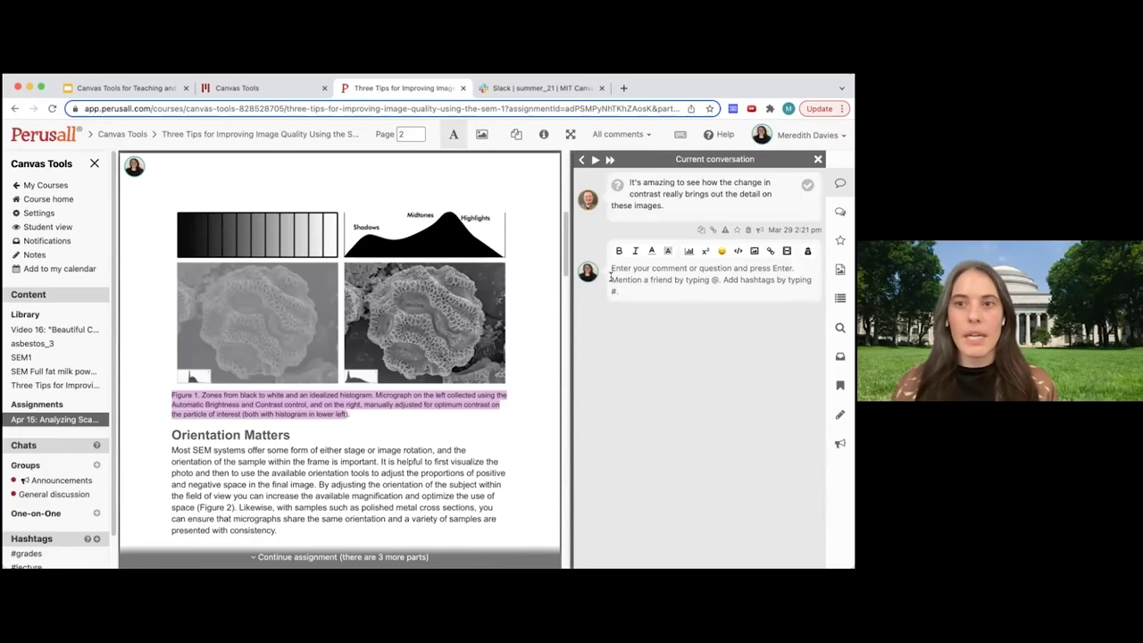
View the assignment's remaining image parts asbestos_3, SEM1 and SEM Full fat milk powder
left_click(388, 556)
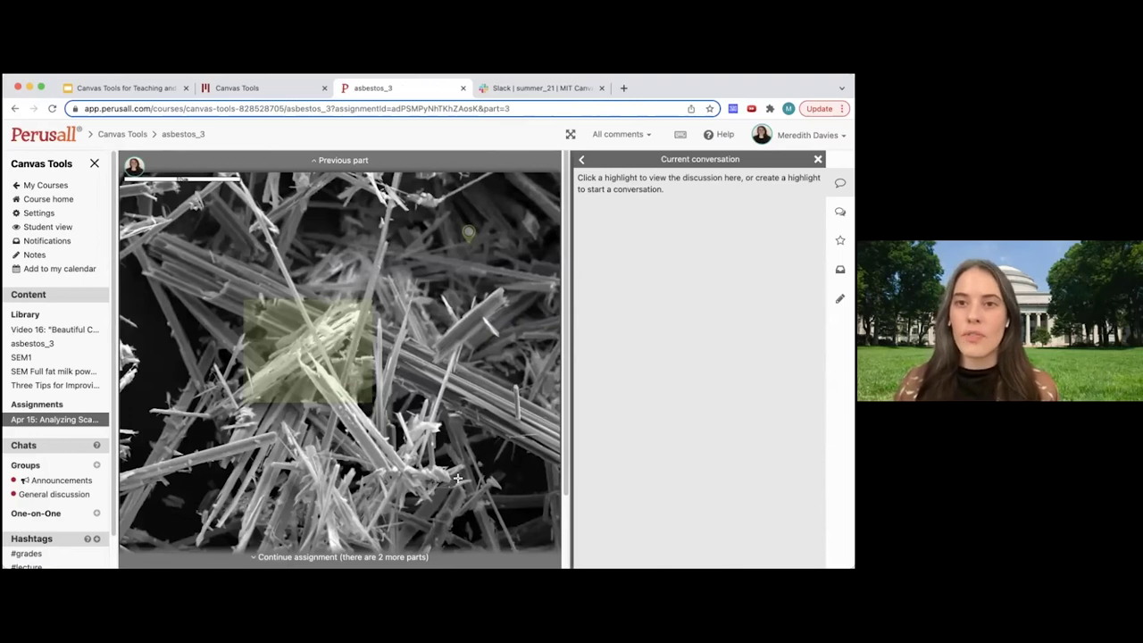
left_click(396, 555)
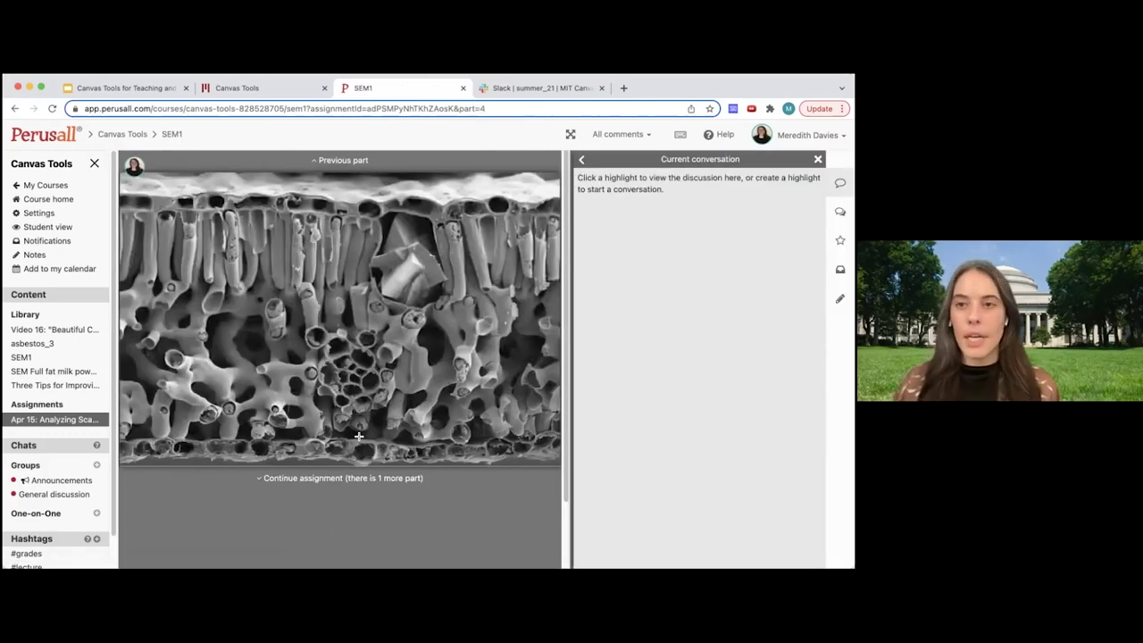
left_click(331, 478)
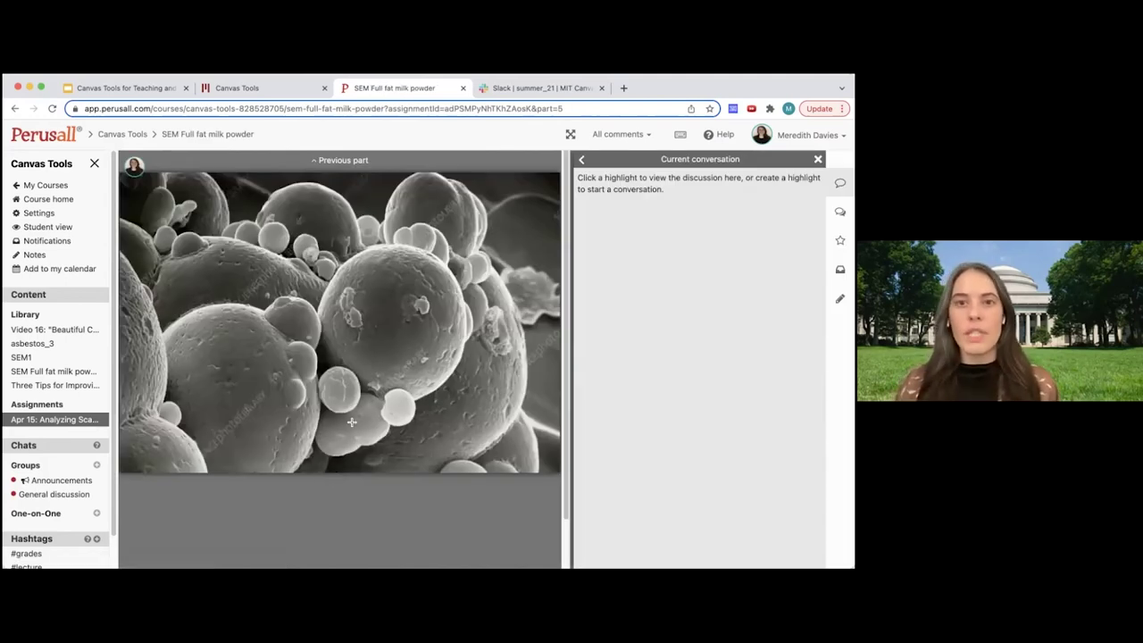
Go back to the asbestos_3 image, view the comment on its highlighted area, and return to the Google Slides presentation
left_click(342, 163)
left_click(341, 163)
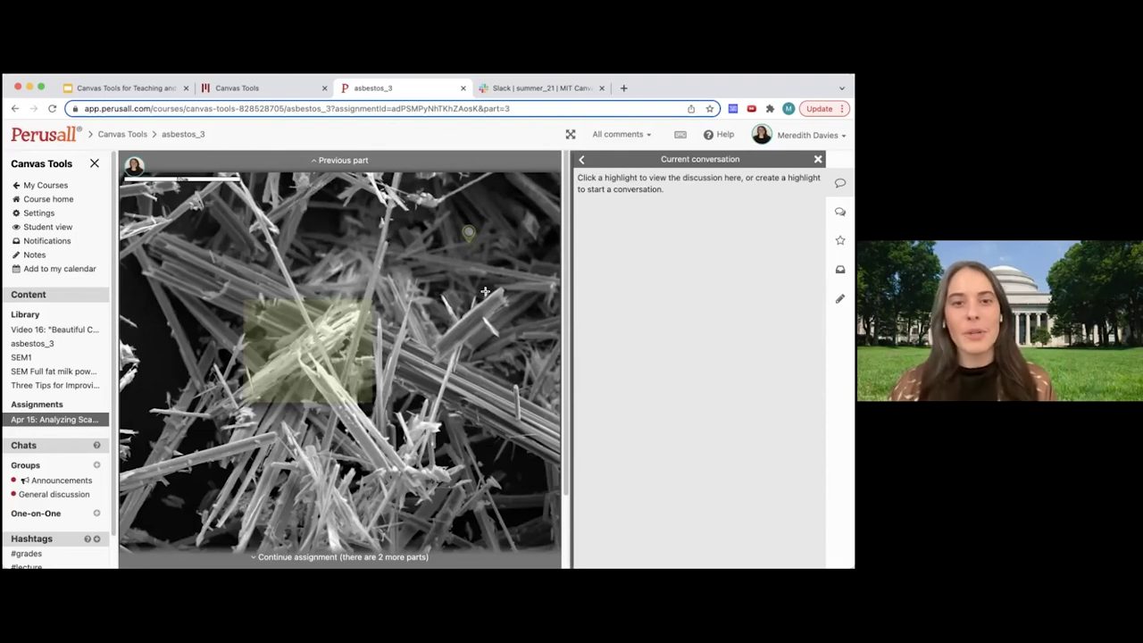
mouse_move(368, 351)
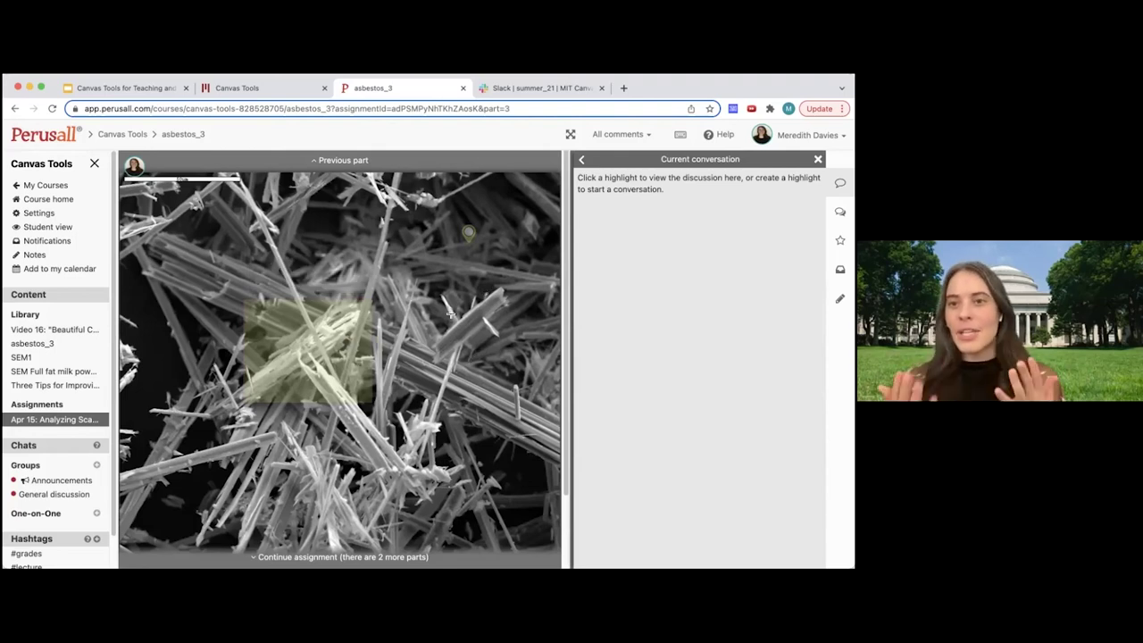
left_click(319, 348)
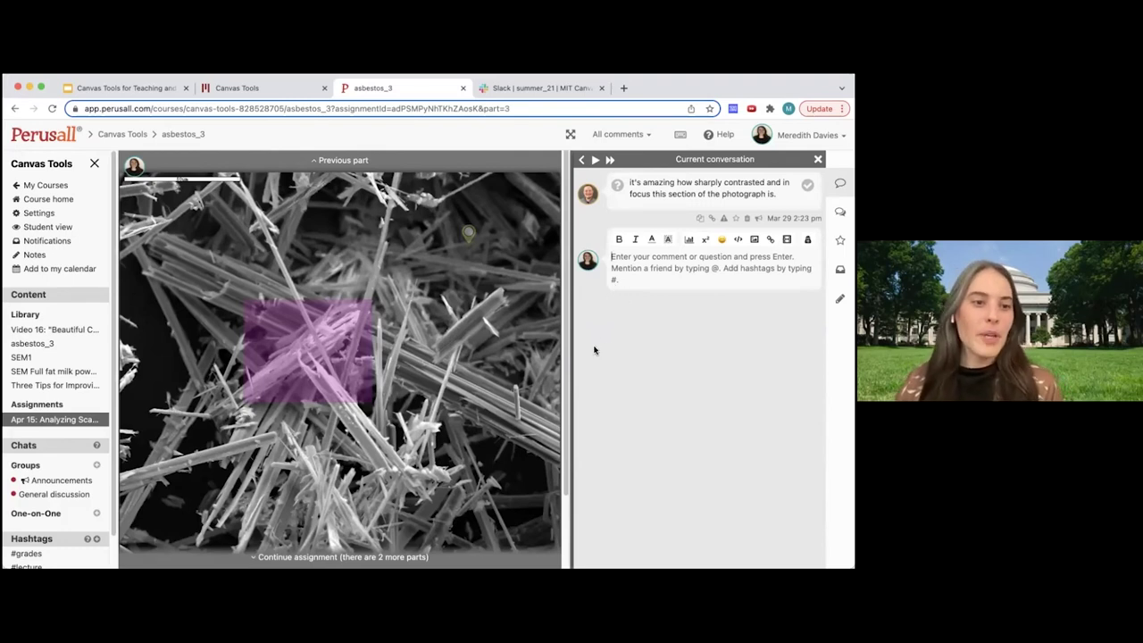
left_click(117, 90)
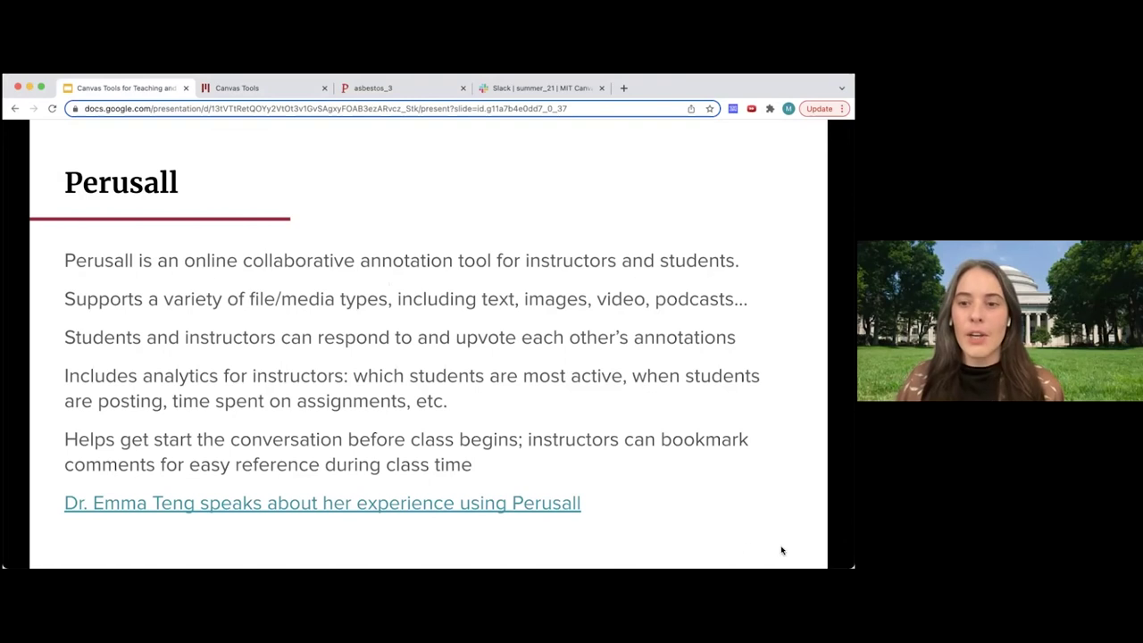